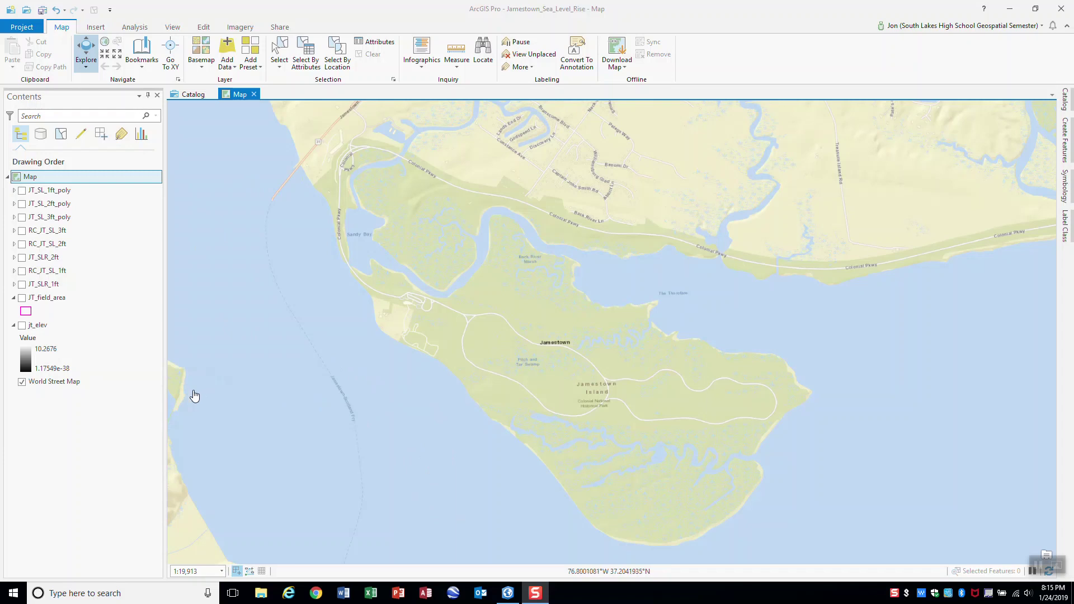
Compare the jt_elev elevation raster with the street basemap by showing and hiding it repeatedly, leaving it hidden.
click(22, 328)
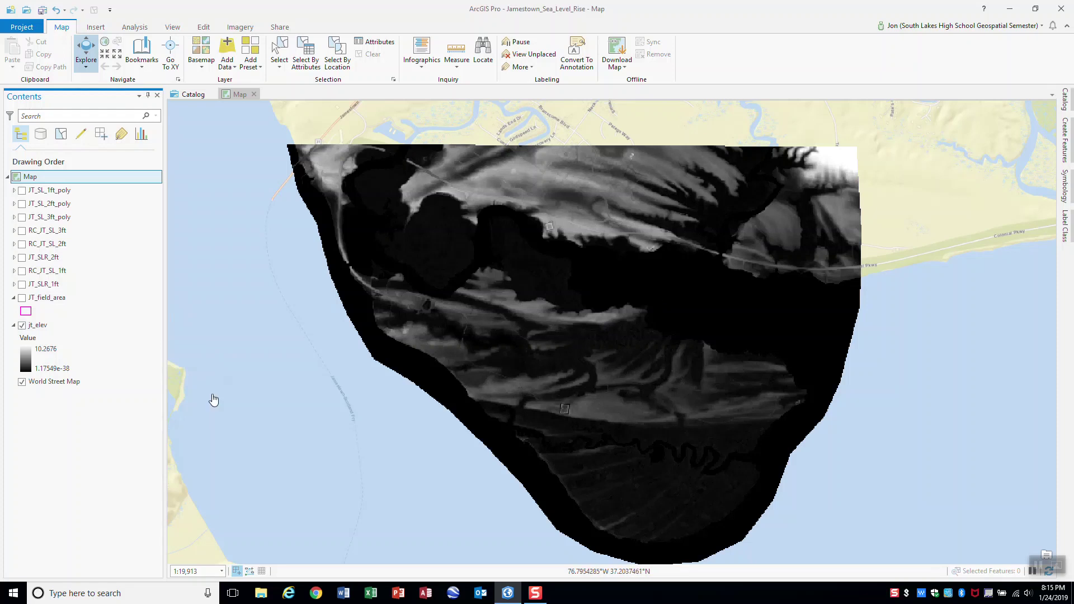
click(22, 325)
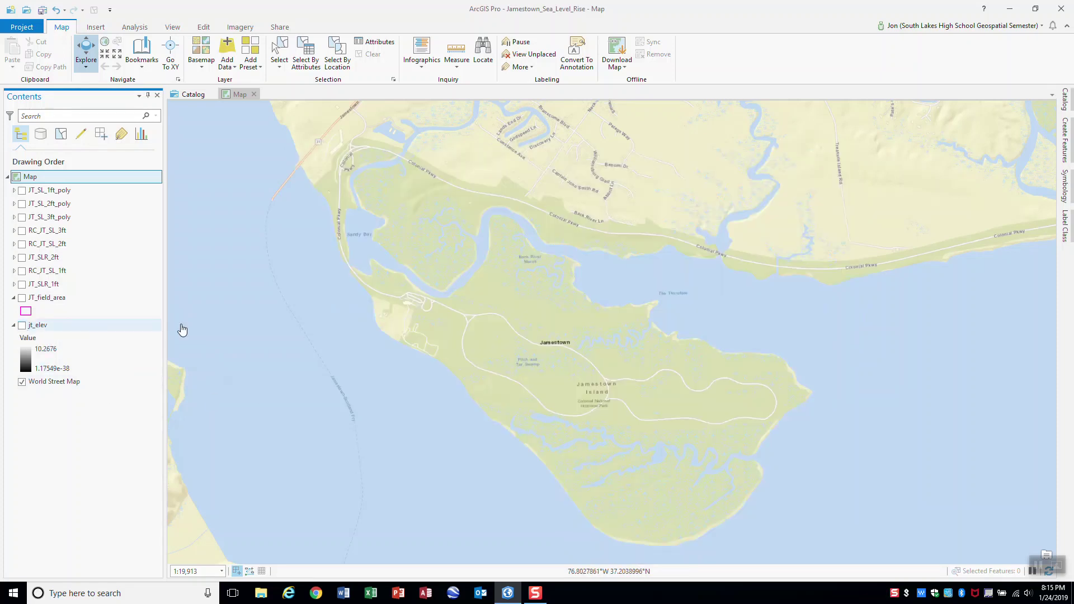
click(22, 326)
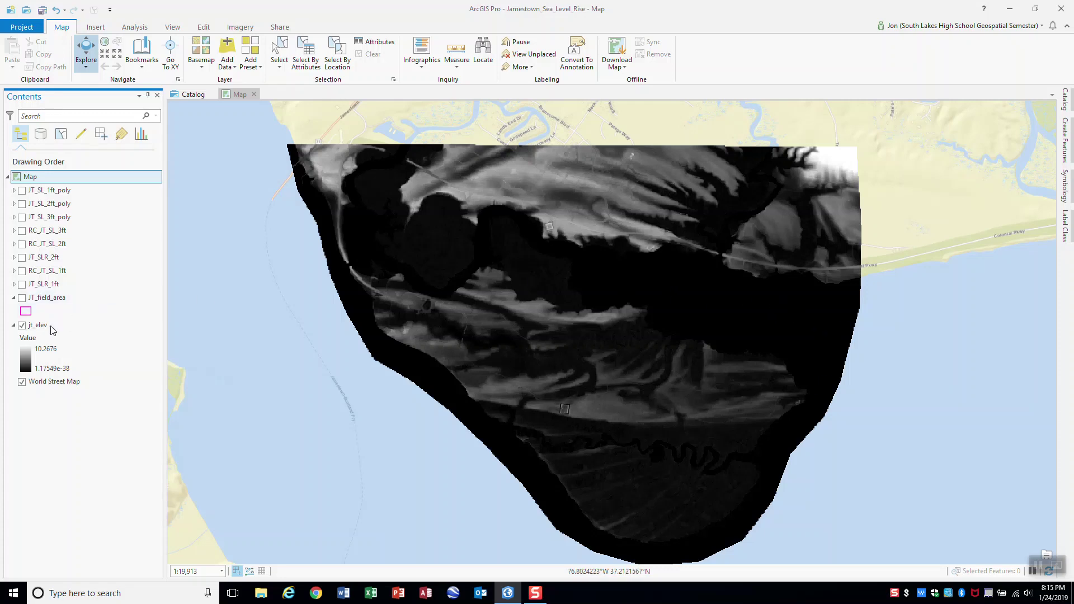
click(22, 326)
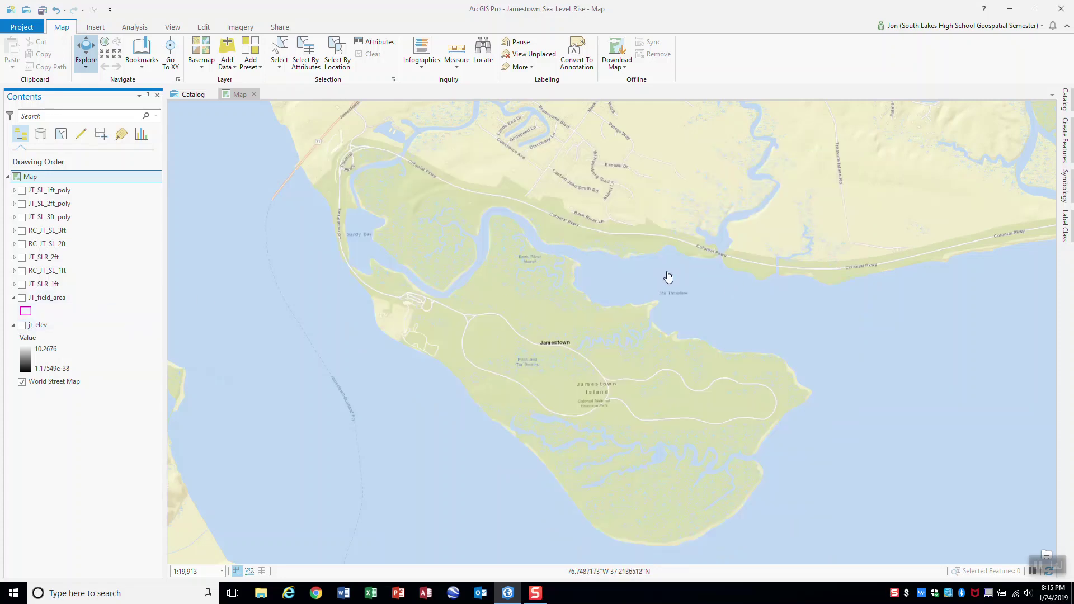
click(22, 326)
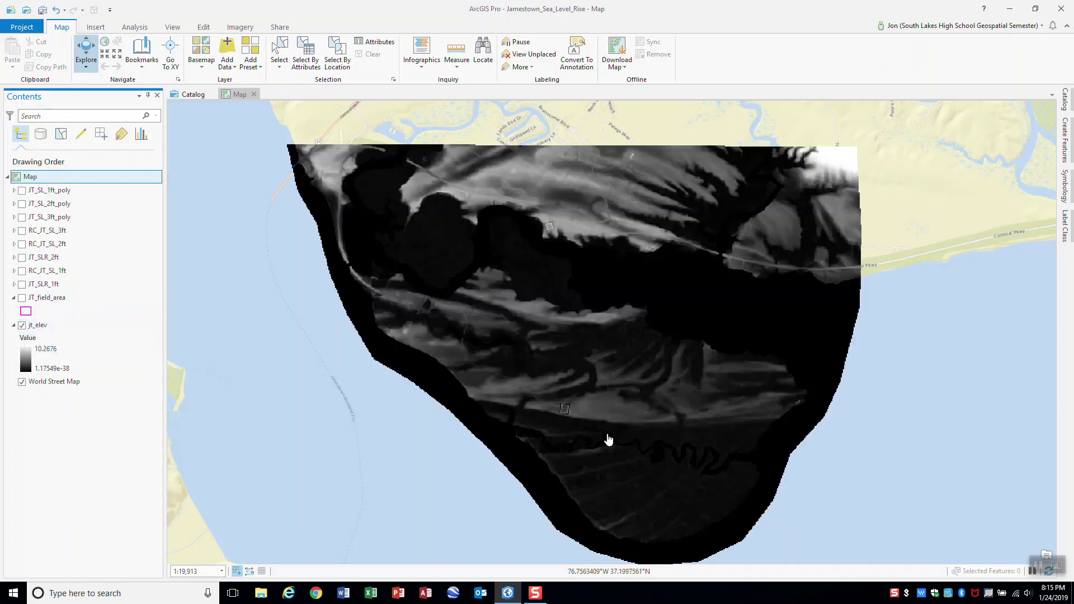
click(22, 326)
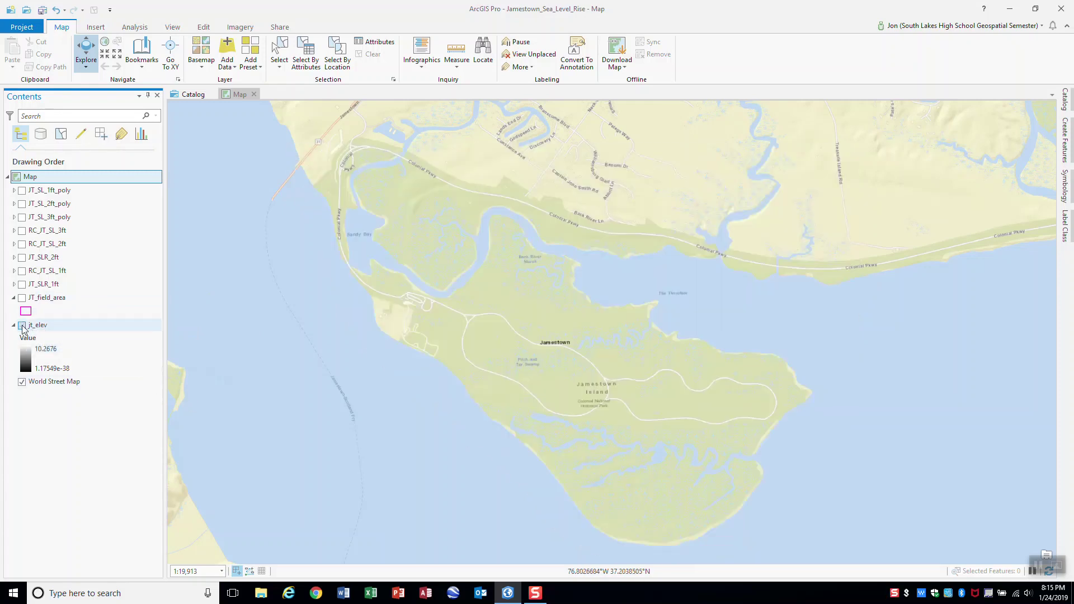
View the JT_SLR_1ft raster, hide it, and compare the RC_JT_SL_1ft raster with the street basemap.
click(23, 285)
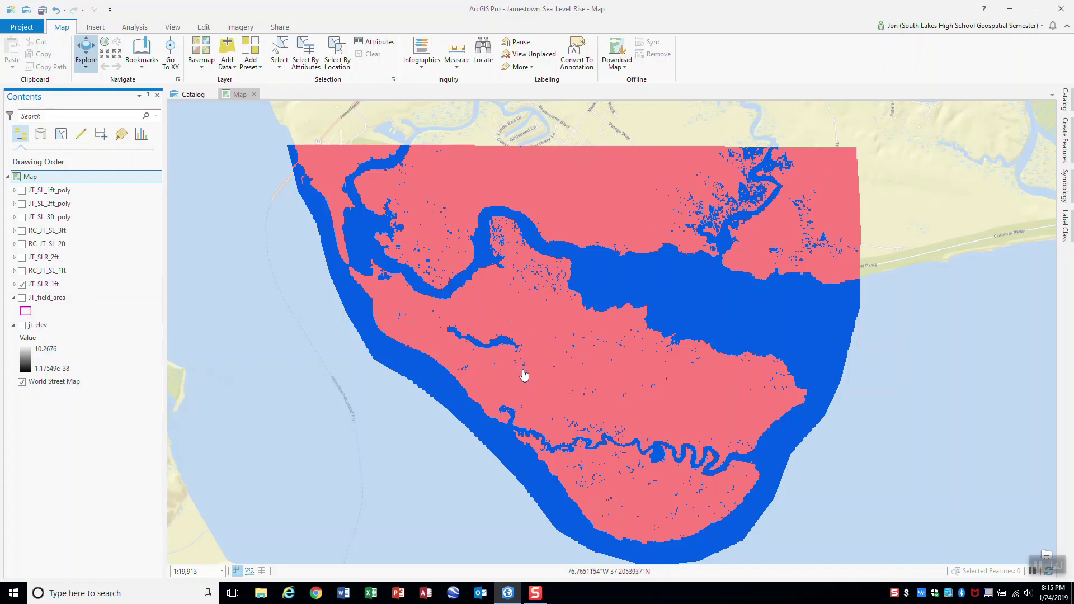
click(22, 285)
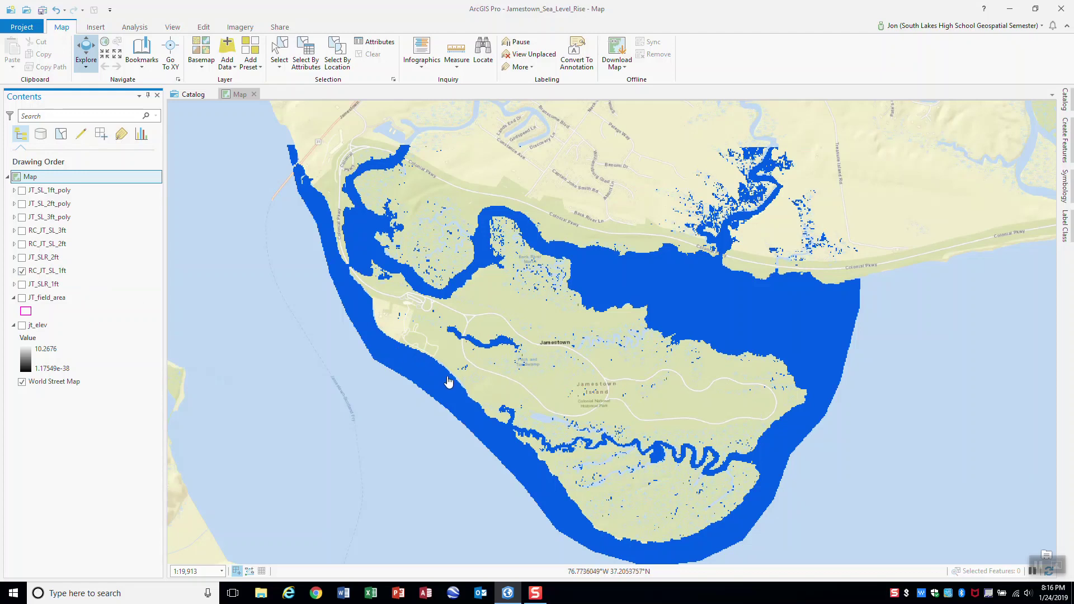
click(21, 271)
click(22, 271)
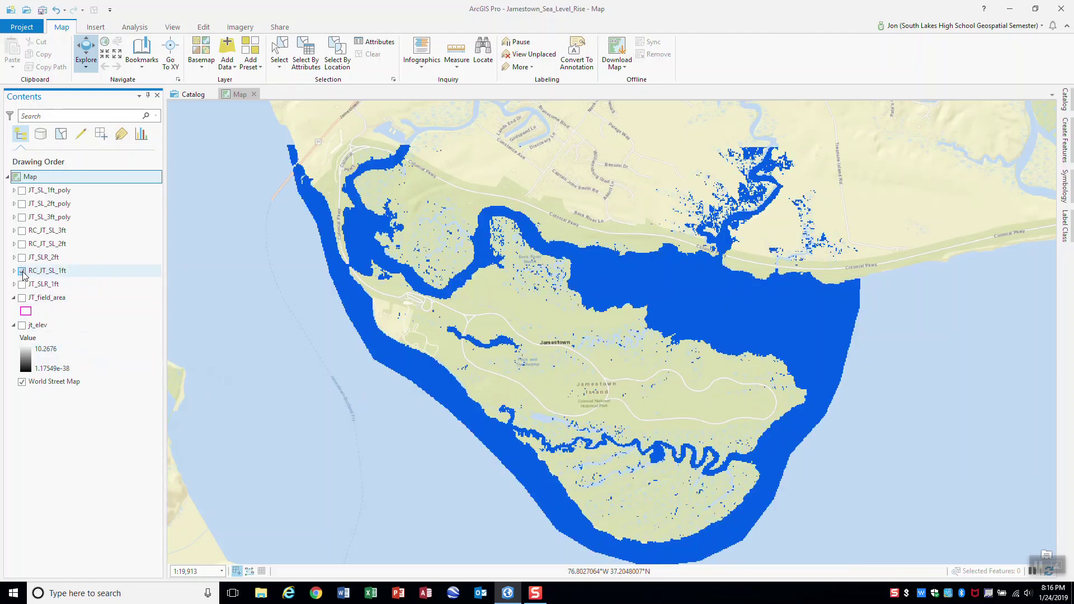
click(22, 271)
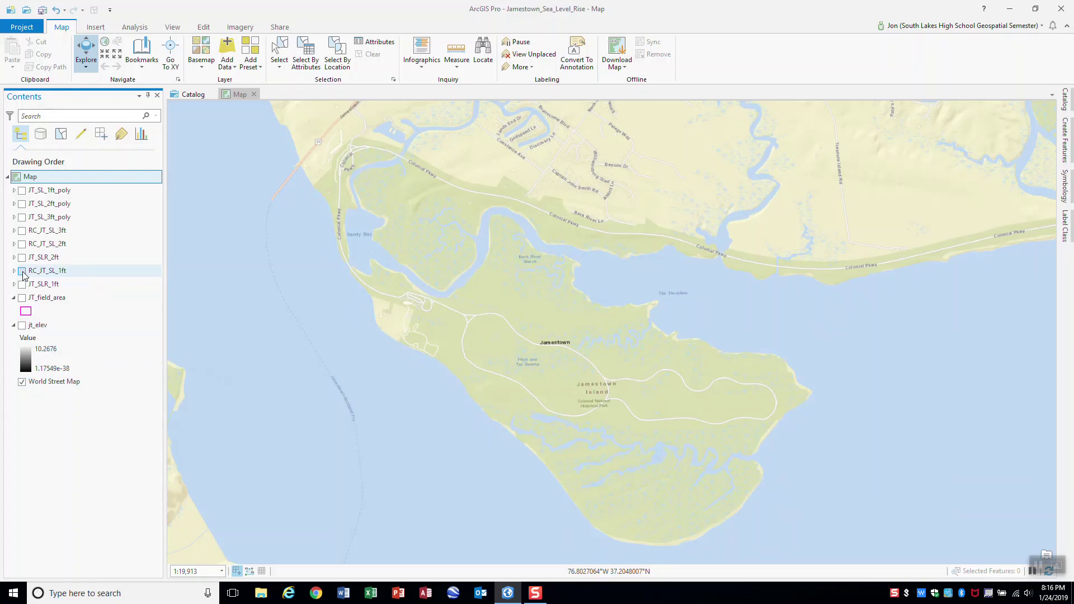
click(22, 271)
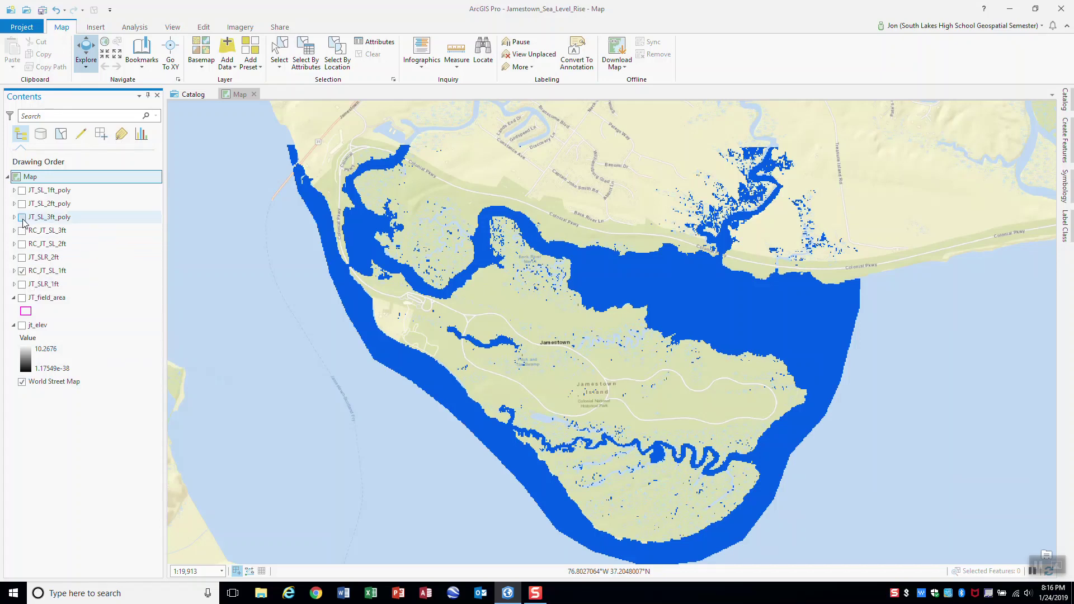
Compare the JT_SL_1ft_poly polygons with the one-foot rasters, leaving only JT_SLR_1ft displayed over the basemap.
click(22, 191)
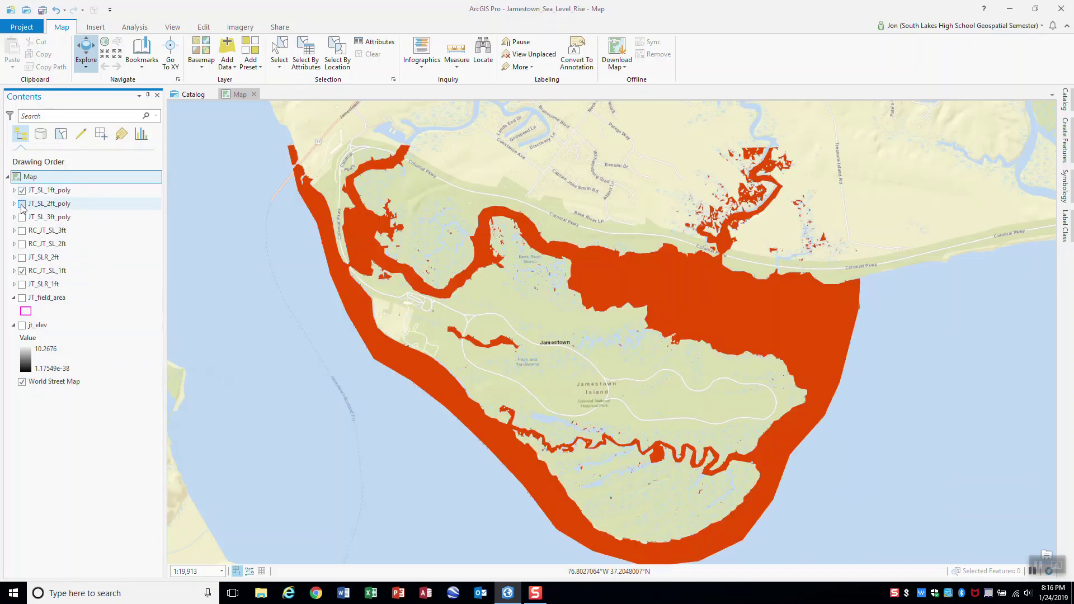
click(22, 271)
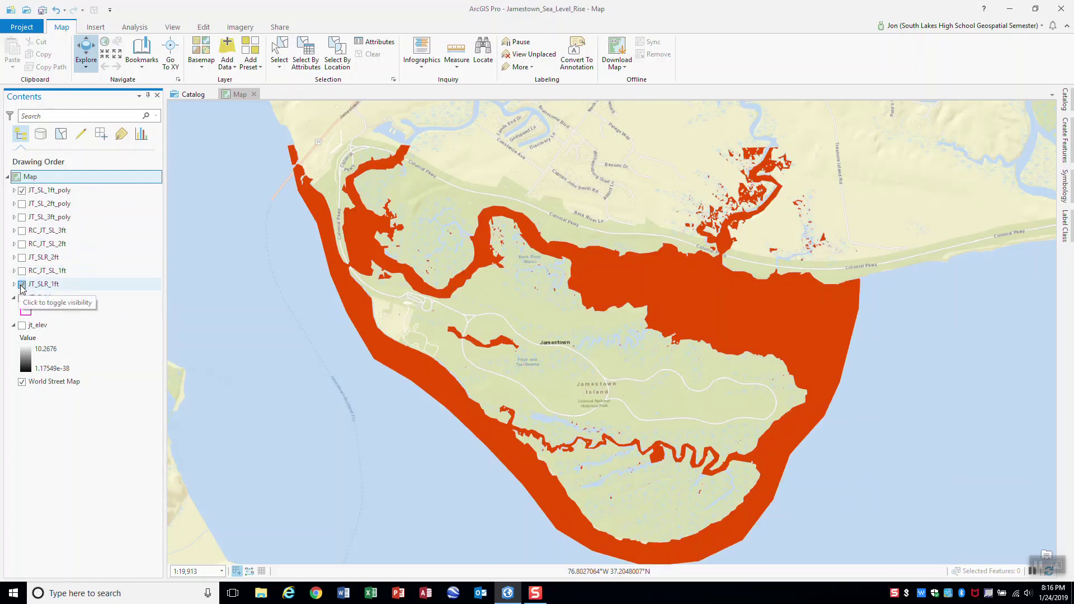
click(23, 285)
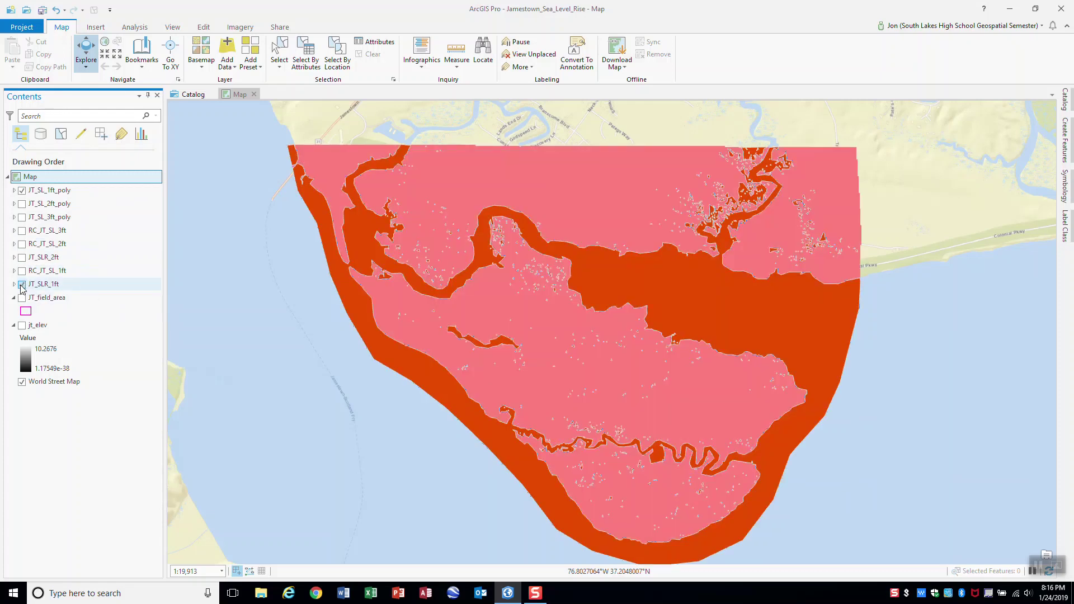
click(22, 191)
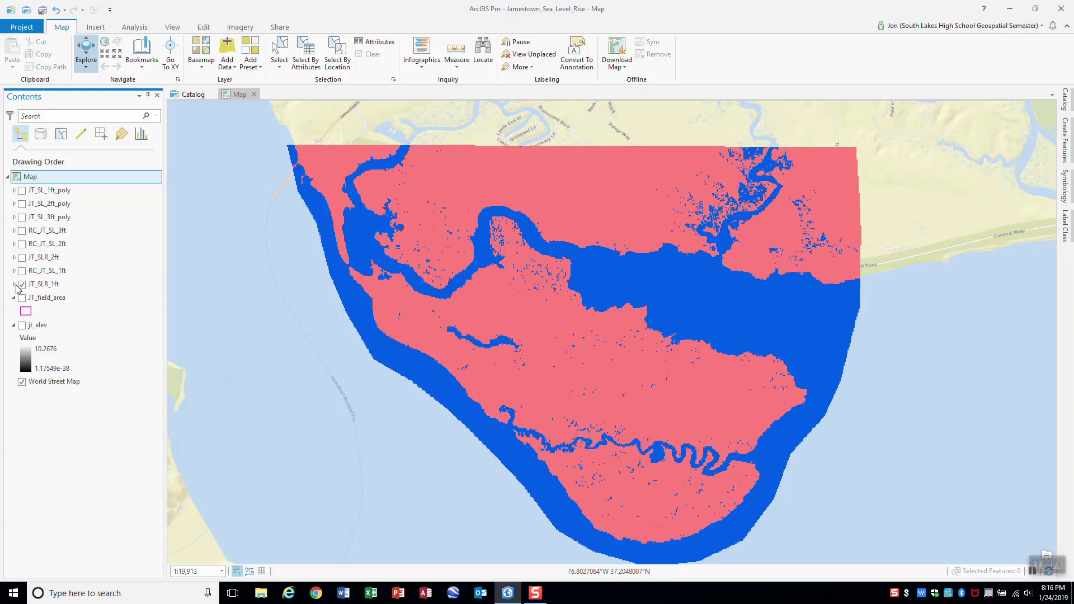
Examine the legend classes of the JT_SLR_1ft and RC_JT_SL_1ft rasters, collapsing and hiding each layer when finished.
click(14, 284)
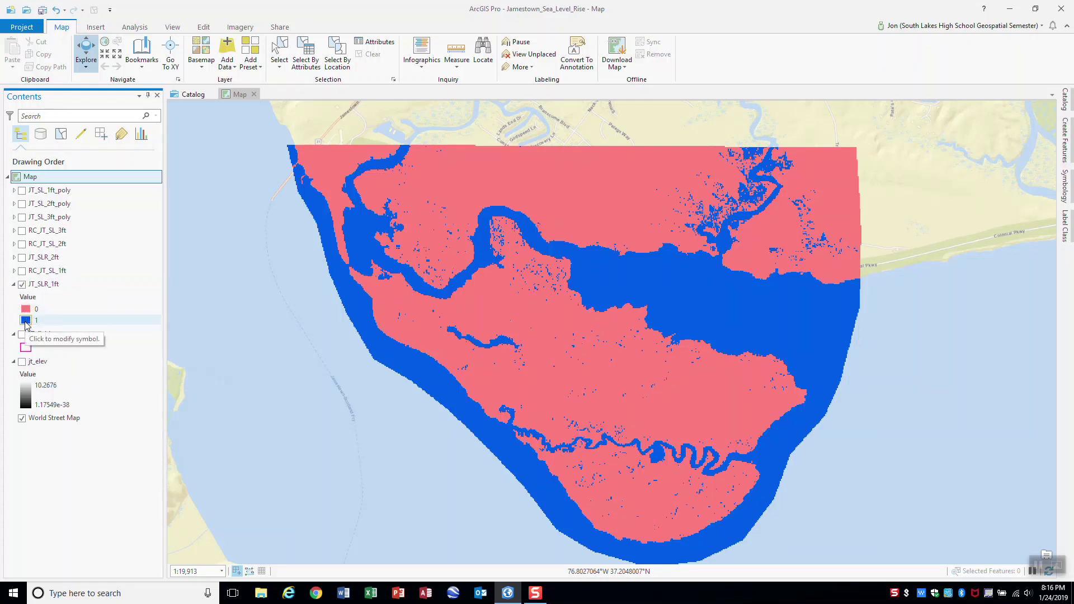
click(14, 285)
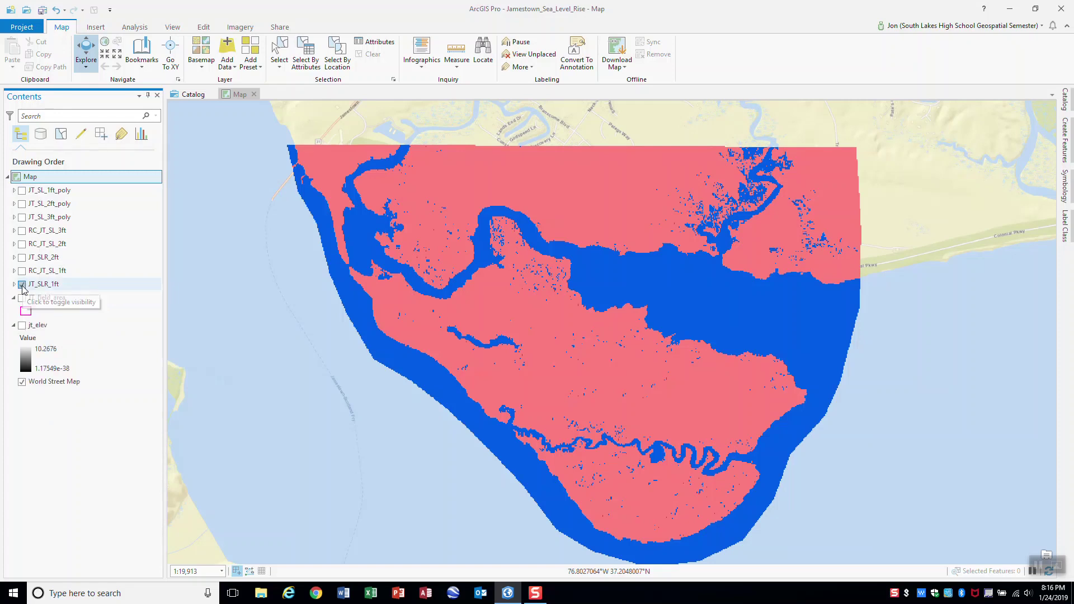
click(20, 283)
click(14, 271)
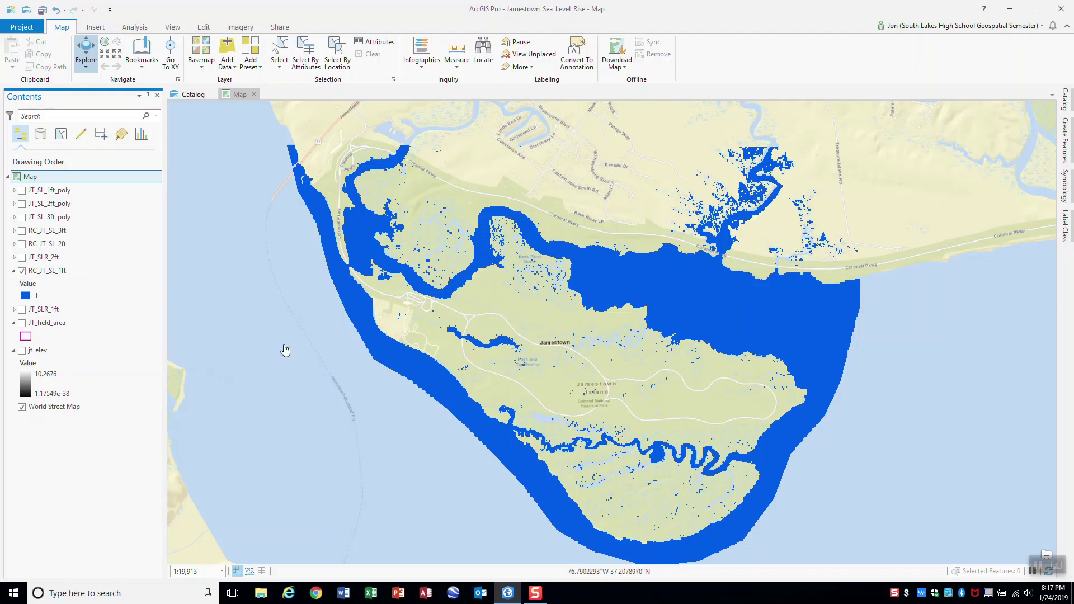
click(22, 272)
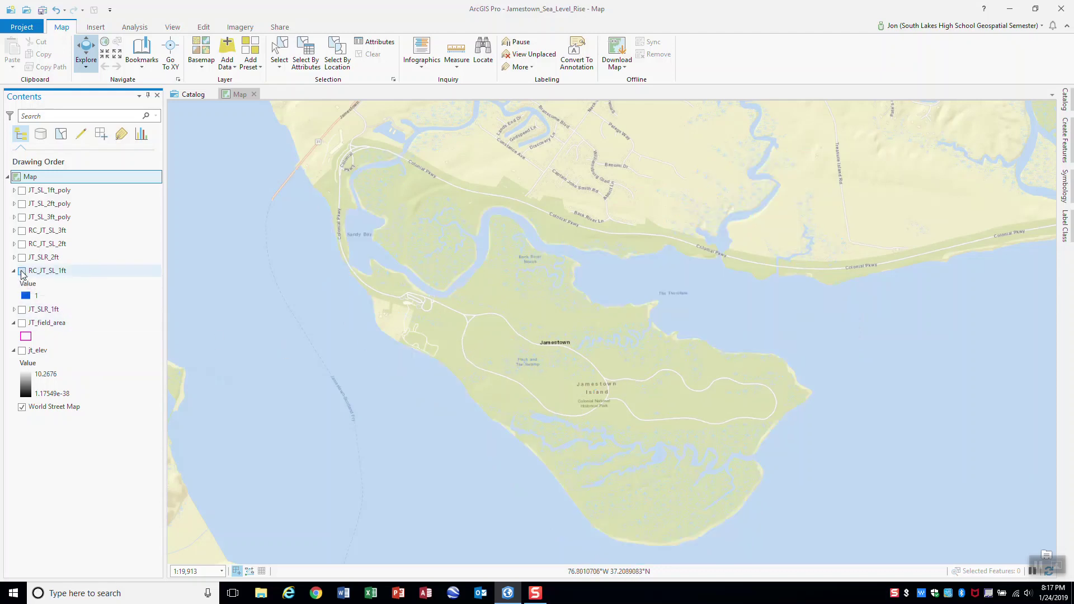
click(14, 271)
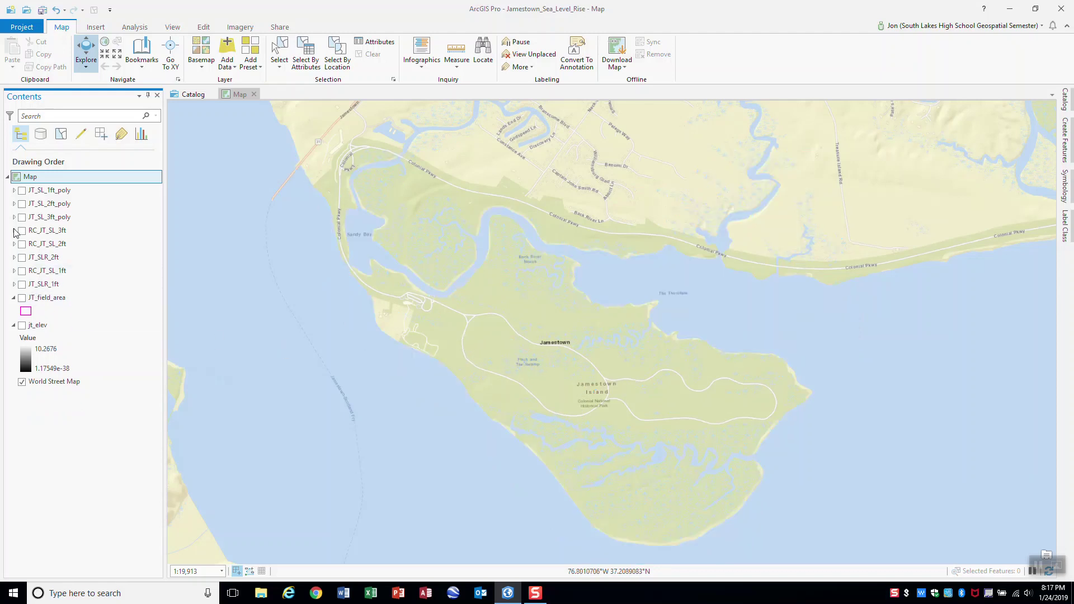
Display the JT_SL_1ft_poly layer on the map with its legend symbol expanded.
click(23, 192)
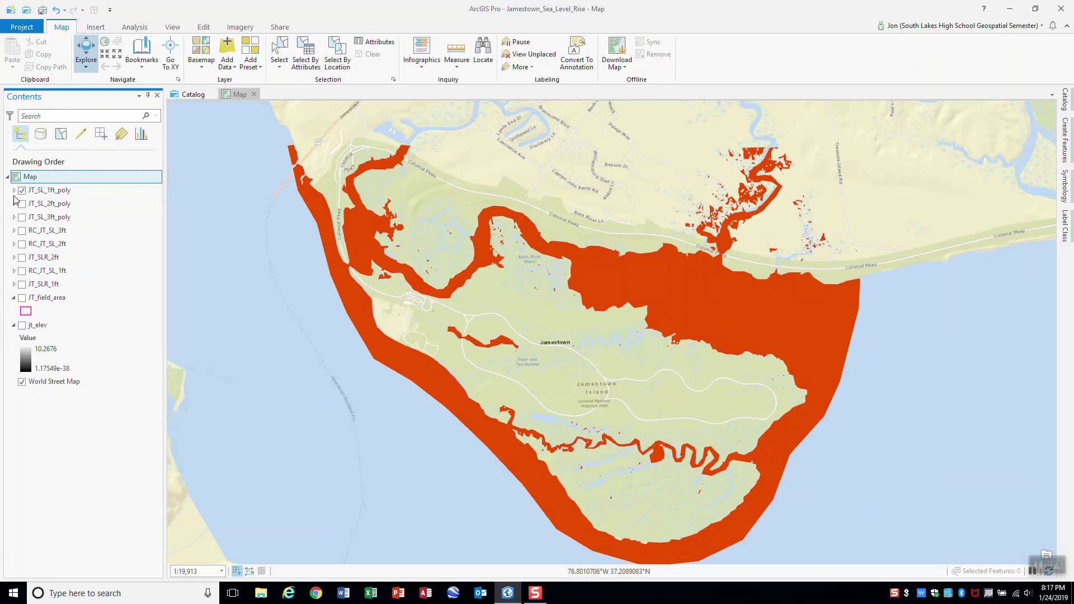
click(14, 191)
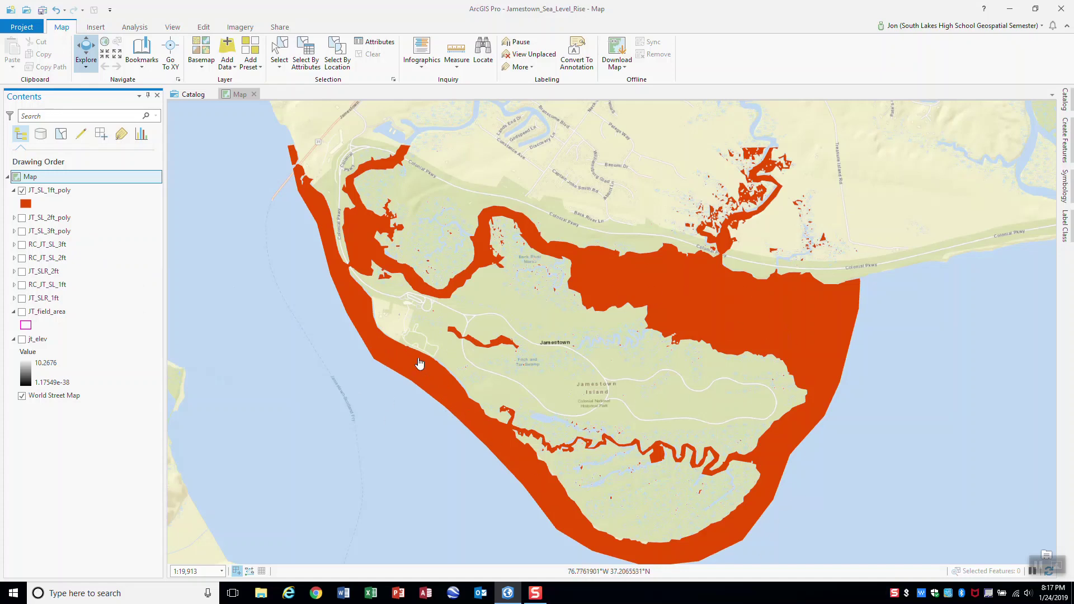
click(22, 191)
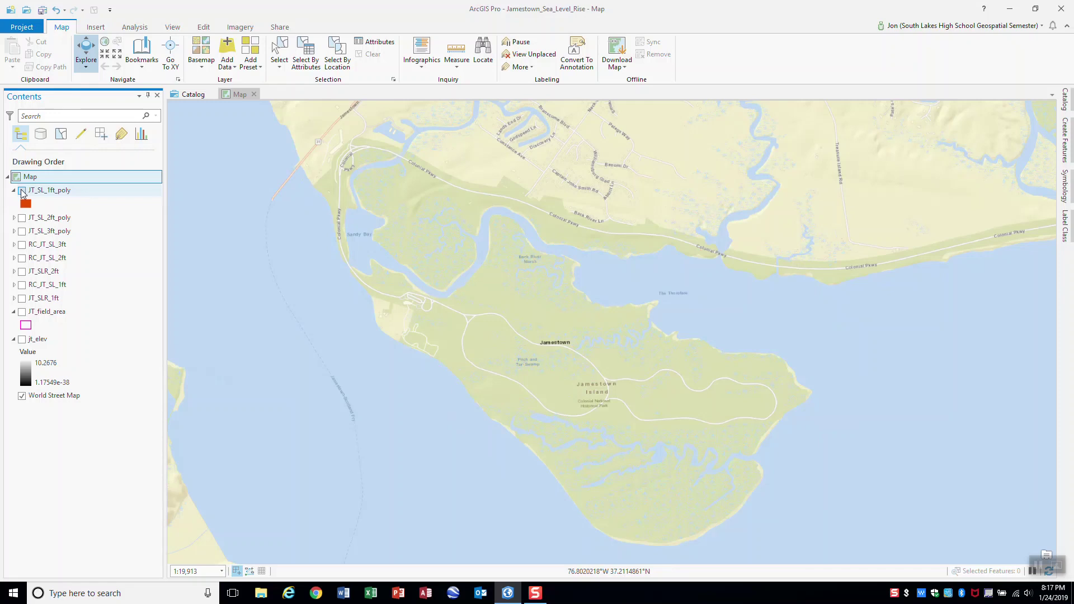
click(22, 191)
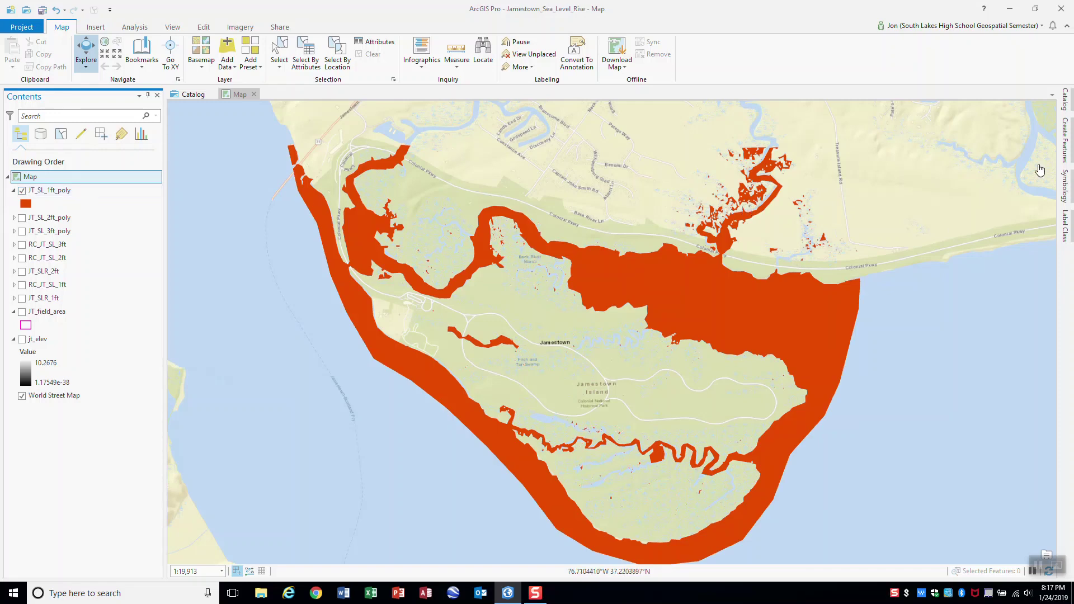
Add the dtl_wat feature class from dtl_wat.gdb in the ArcGIS 2016 Data USA hydro folder to the current map.
click(1066, 108)
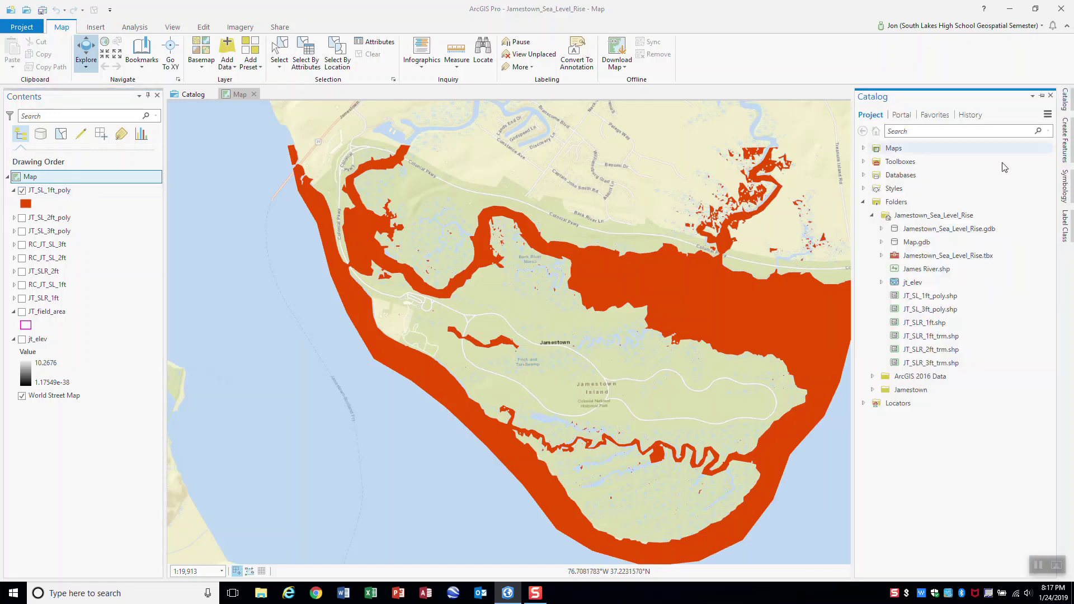
click(872, 216)
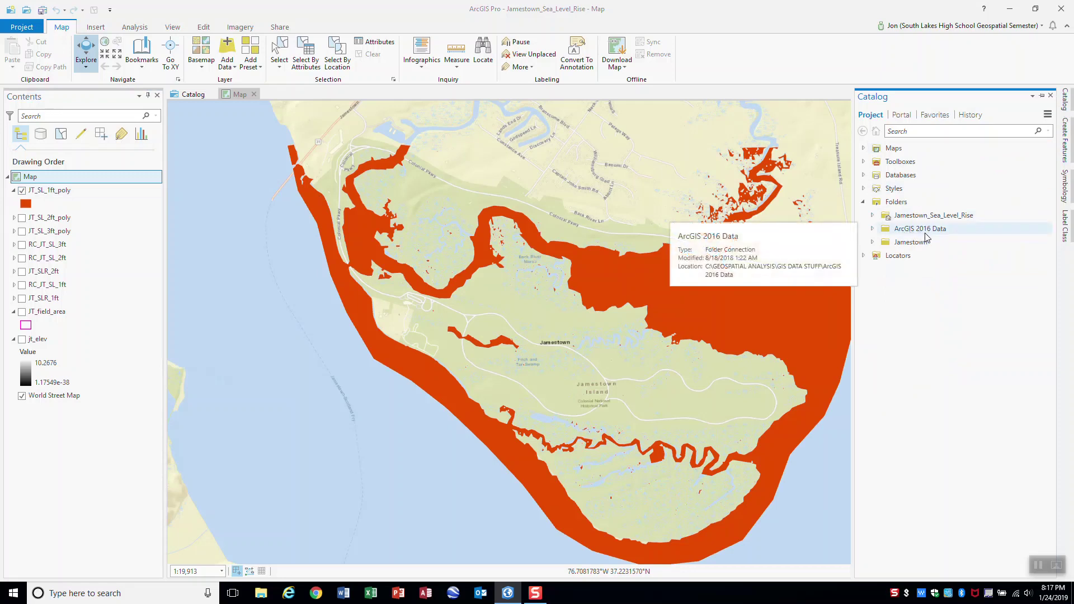
click(873, 232)
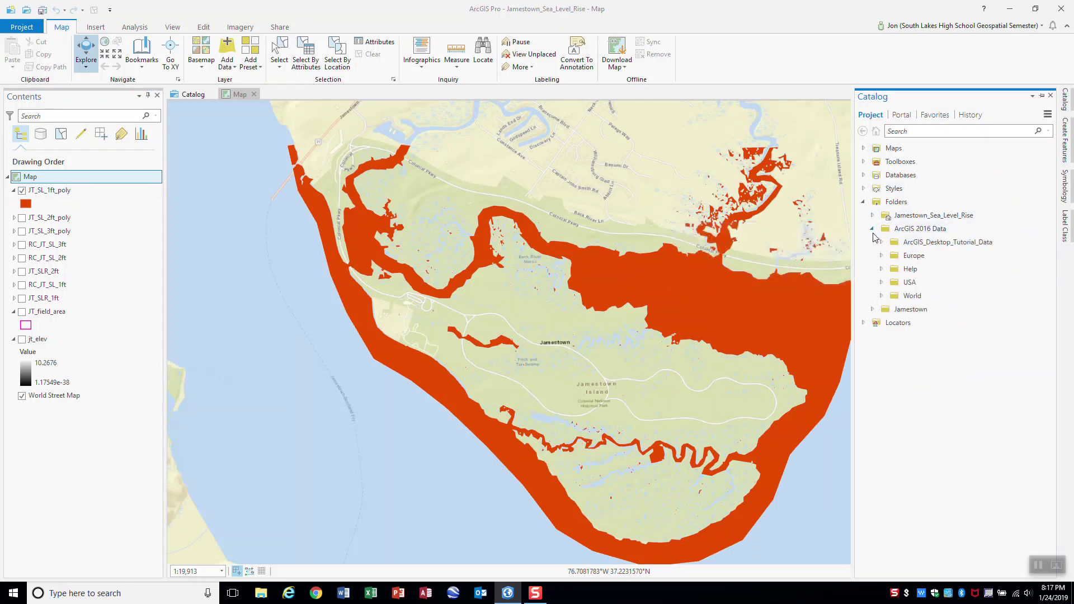
click(882, 282)
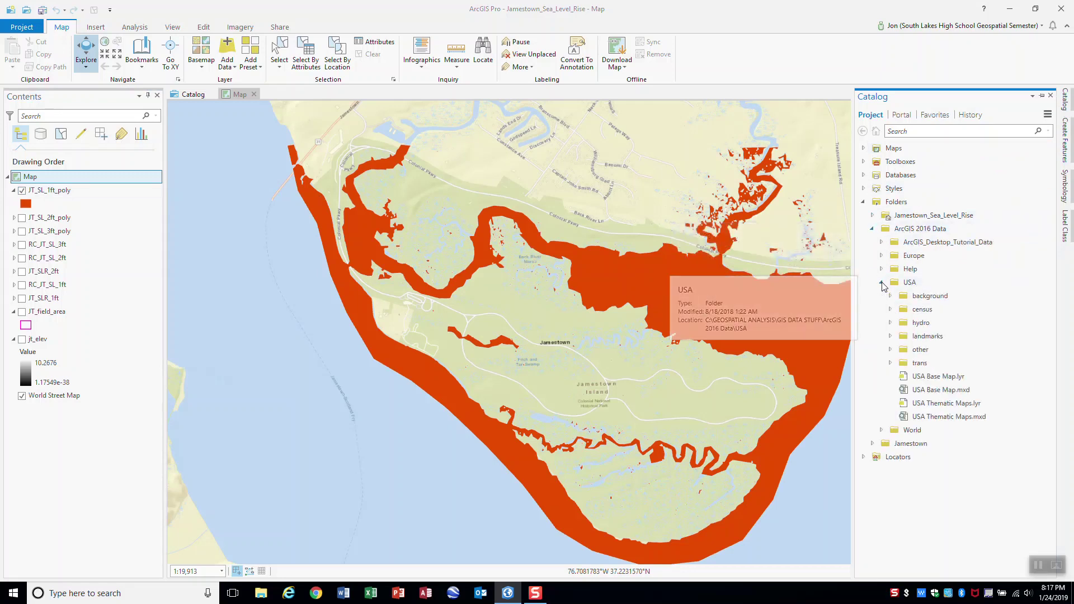
click(891, 324)
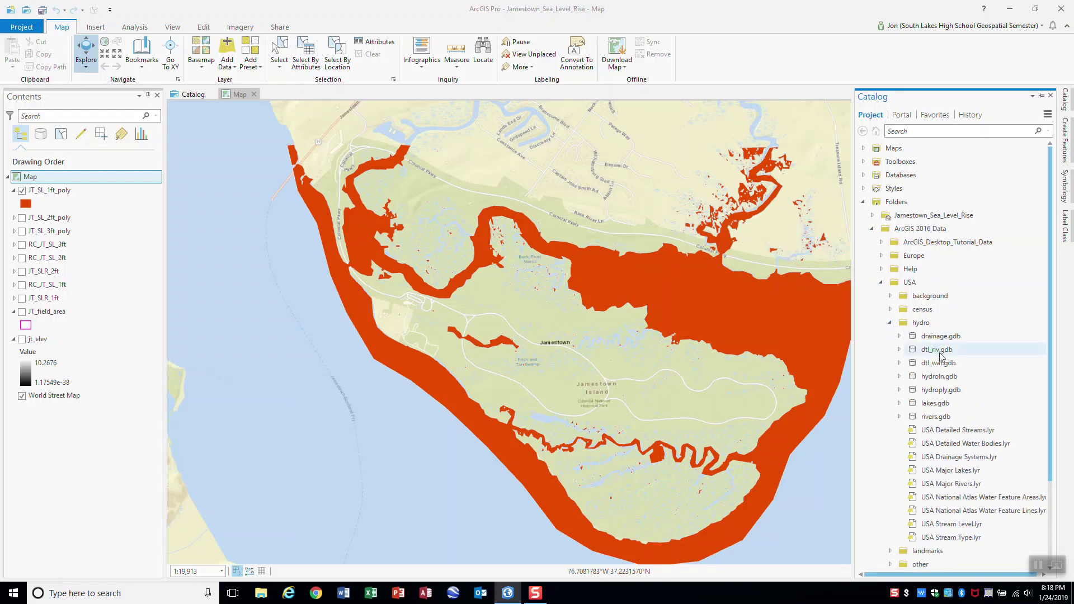
click(899, 363)
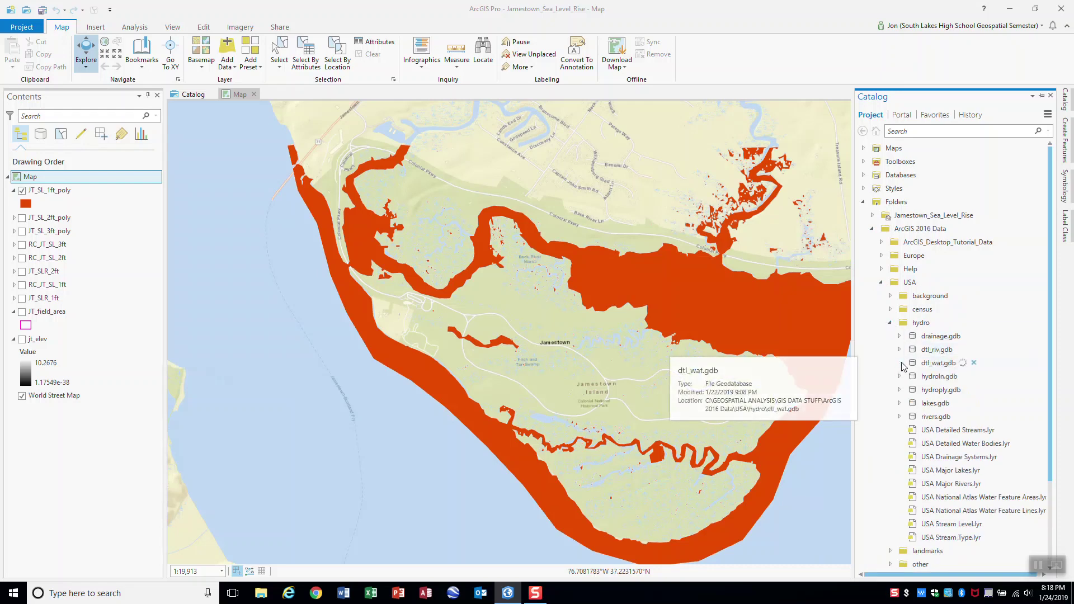
right_click(934, 378)
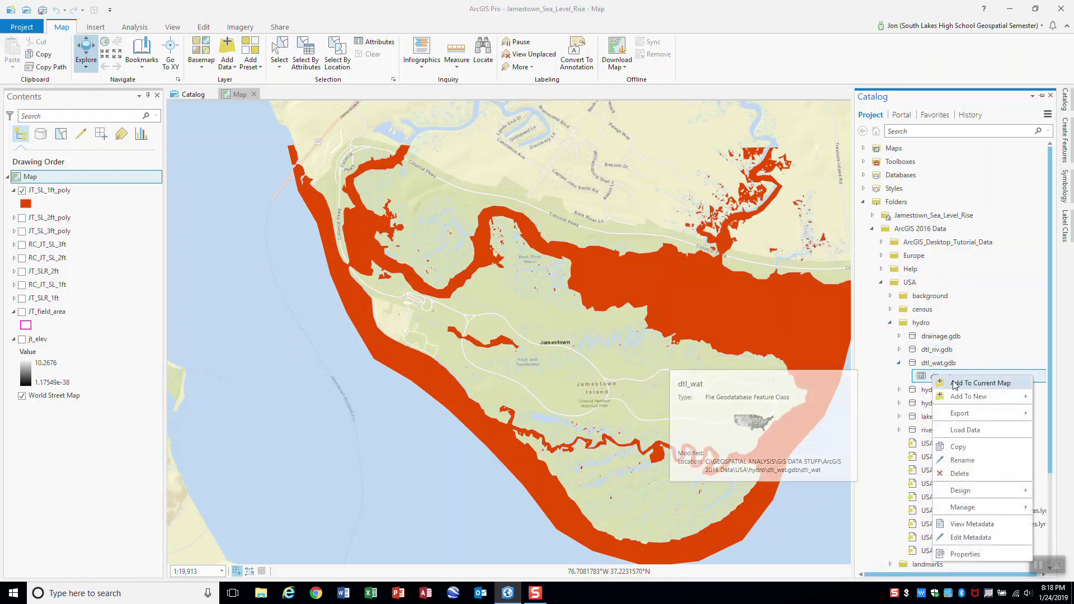
click(960, 384)
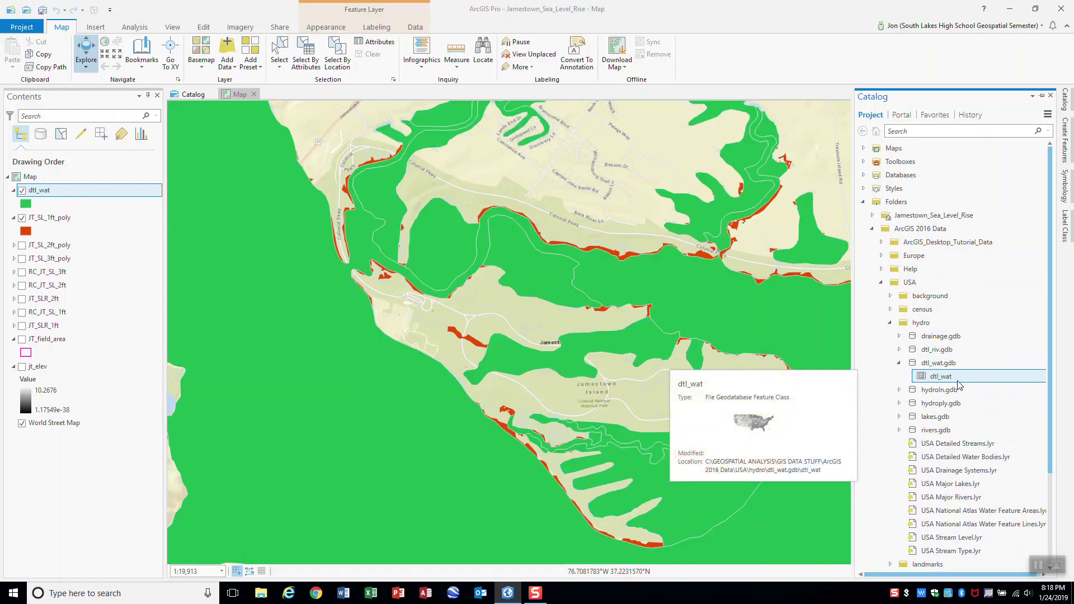
click(799, 139)
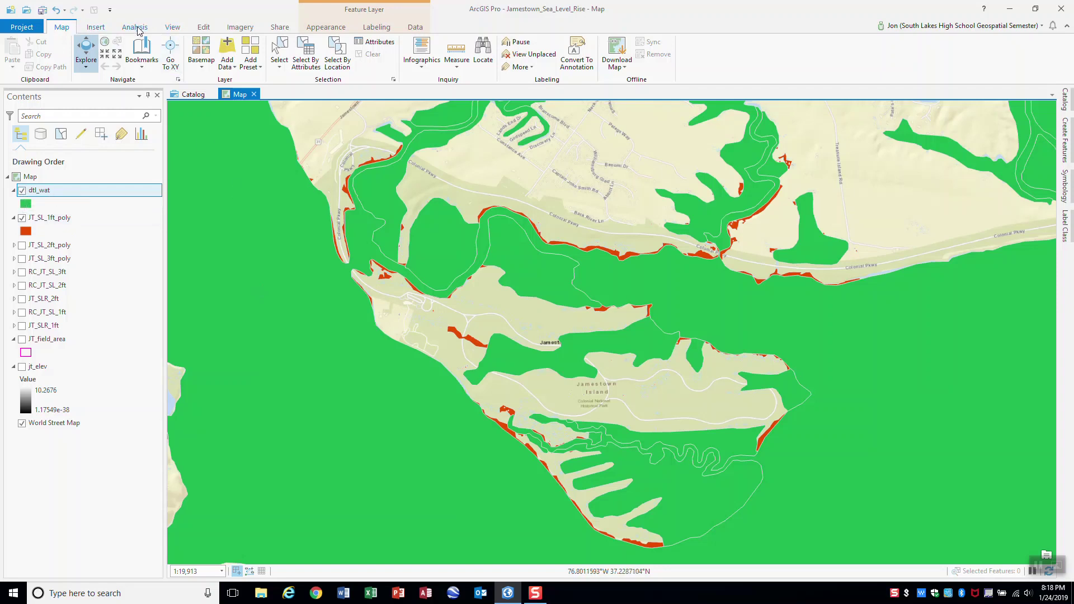
Select the features of dtl_wat by attribute as a new selection where FTYPE is equal to Stream/River.
click(309, 62)
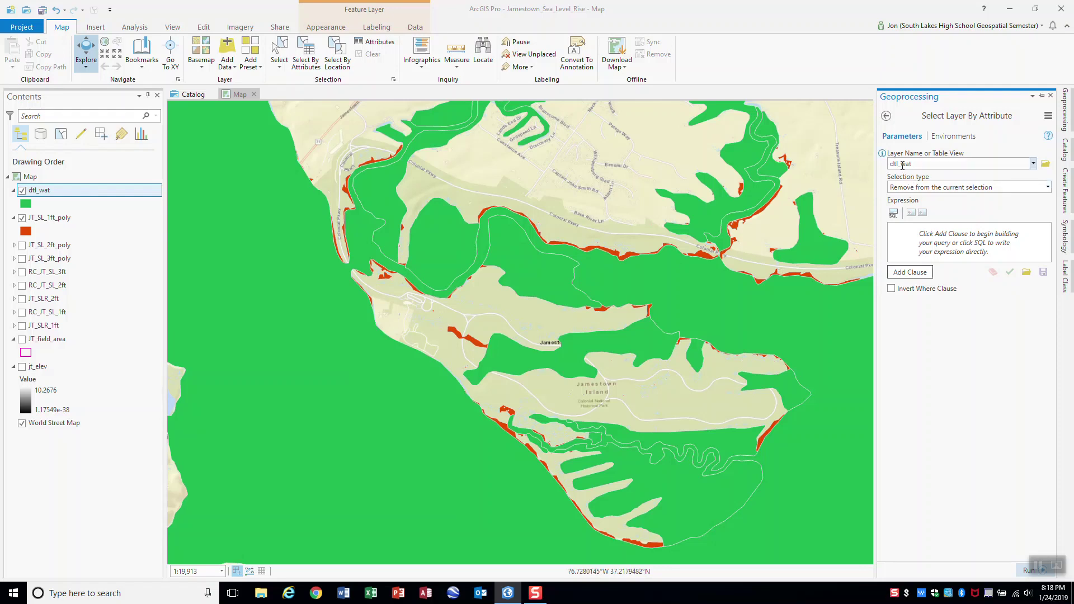
click(1048, 188)
click(933, 200)
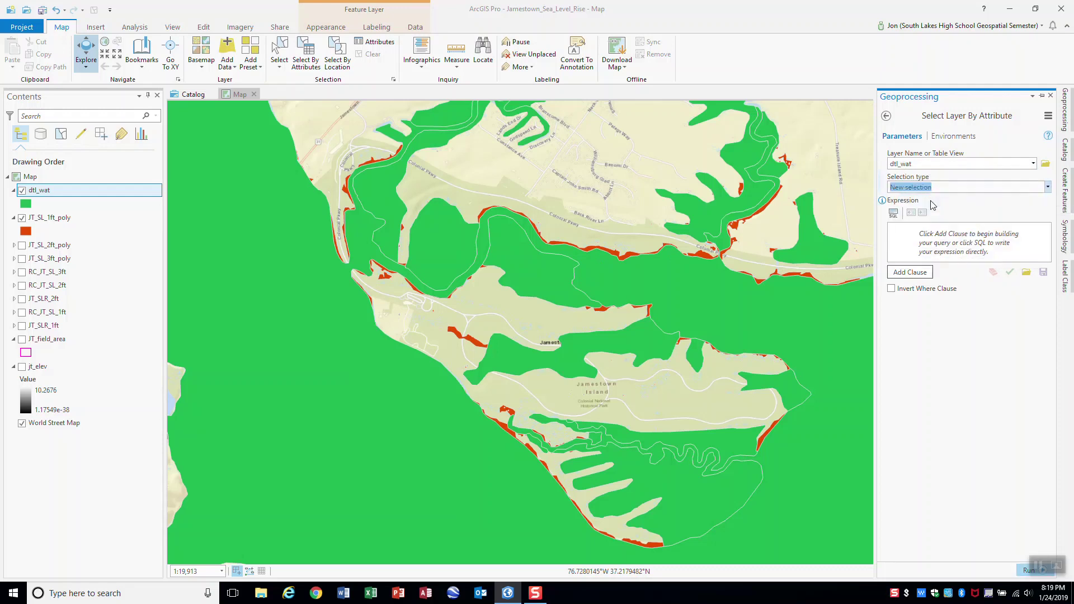
click(912, 273)
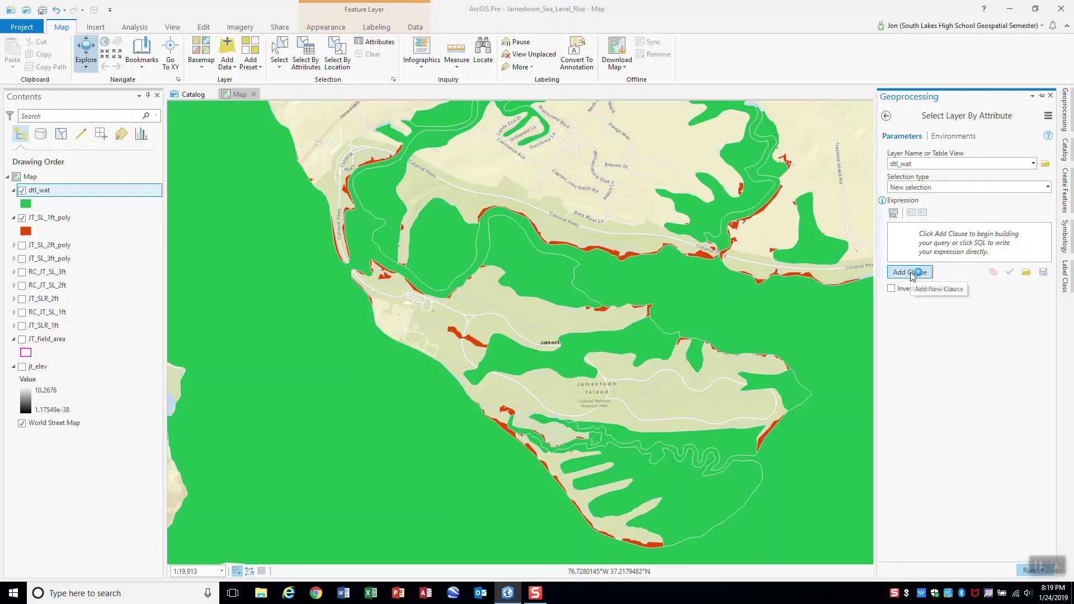
click(881, 252)
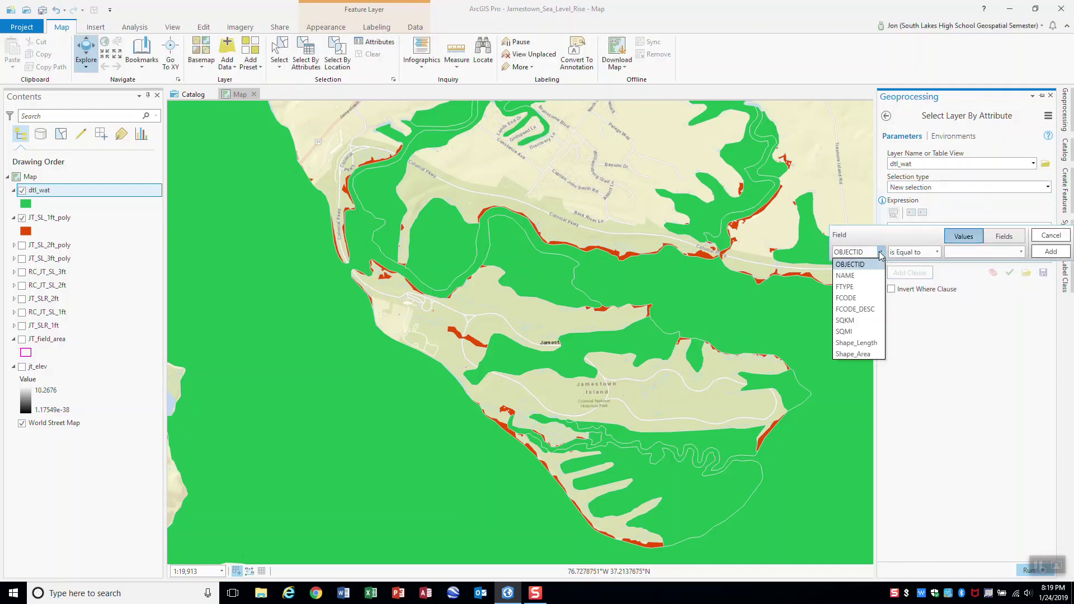
click(845, 286)
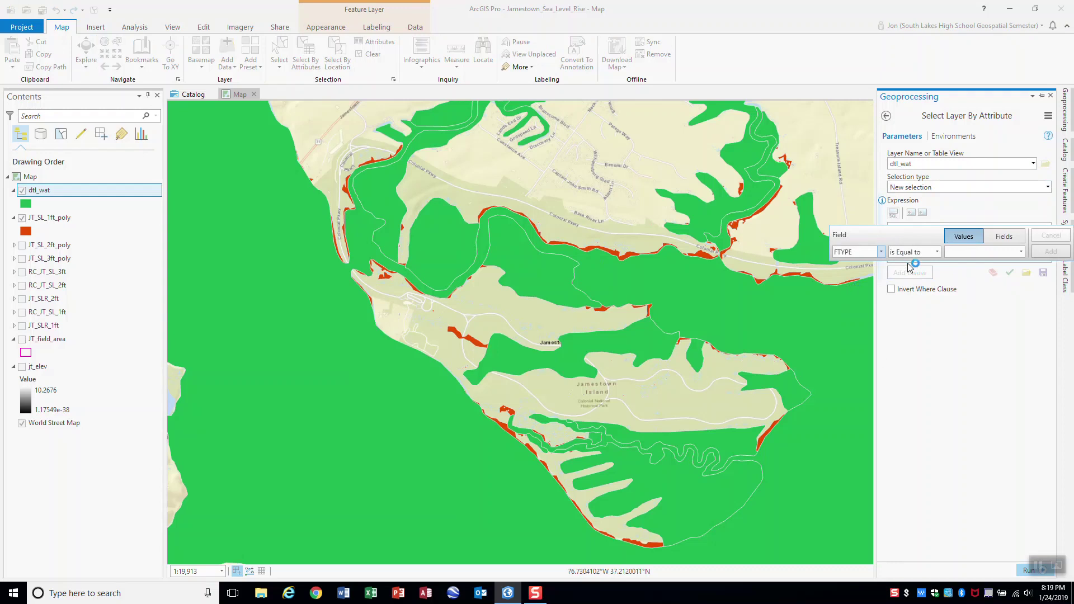
click(1021, 252)
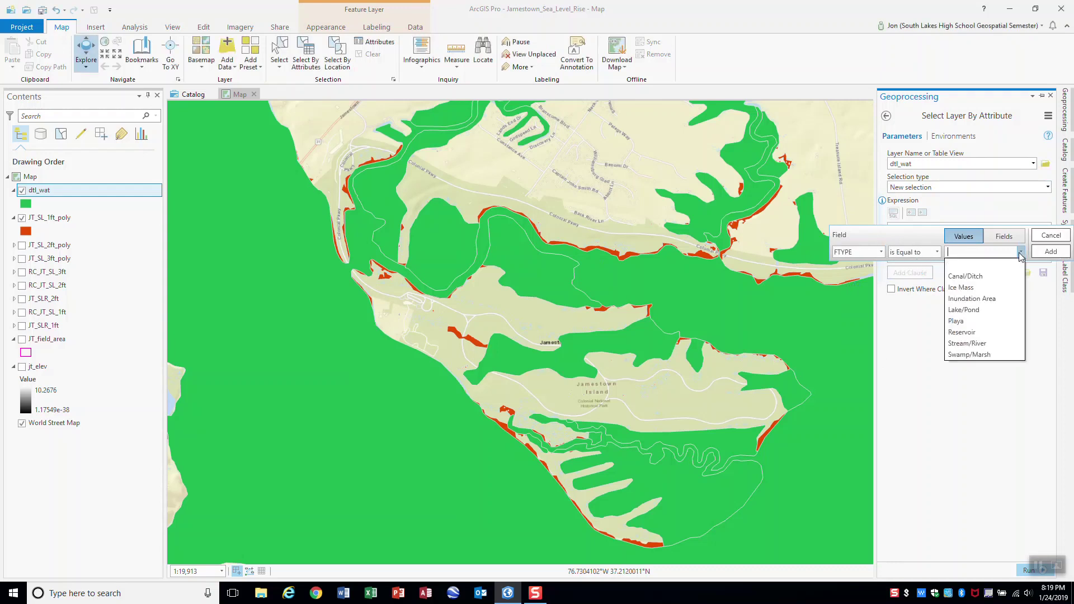
click(968, 343)
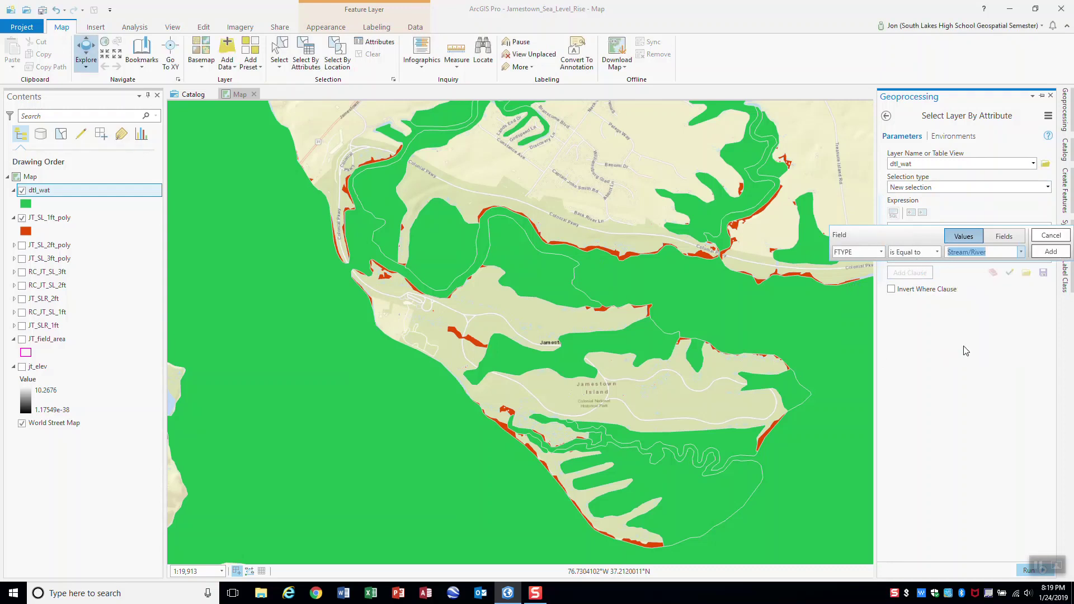
click(1051, 253)
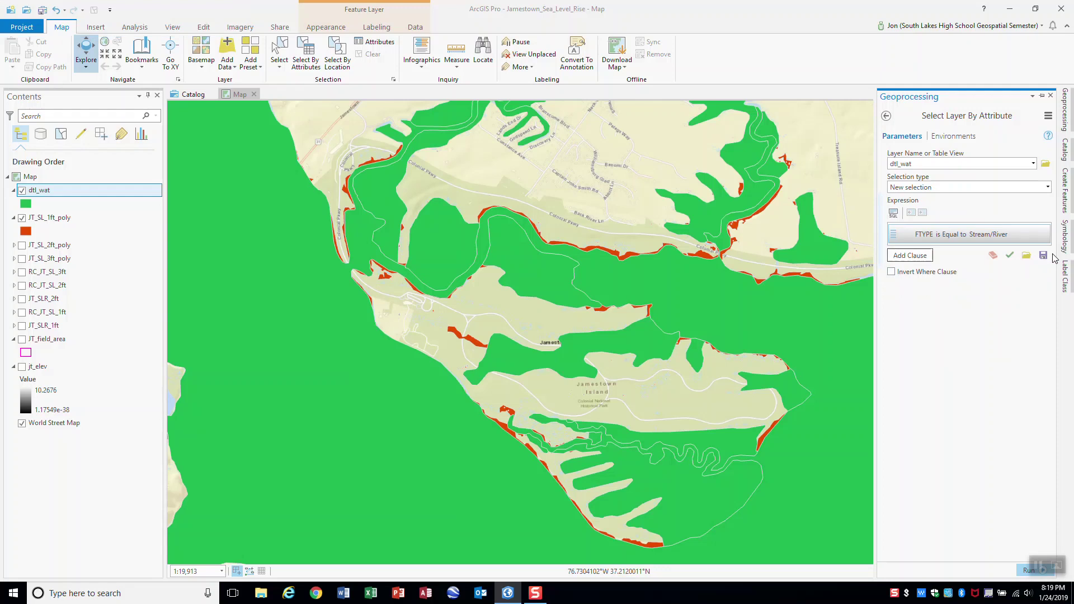
click(1025, 571)
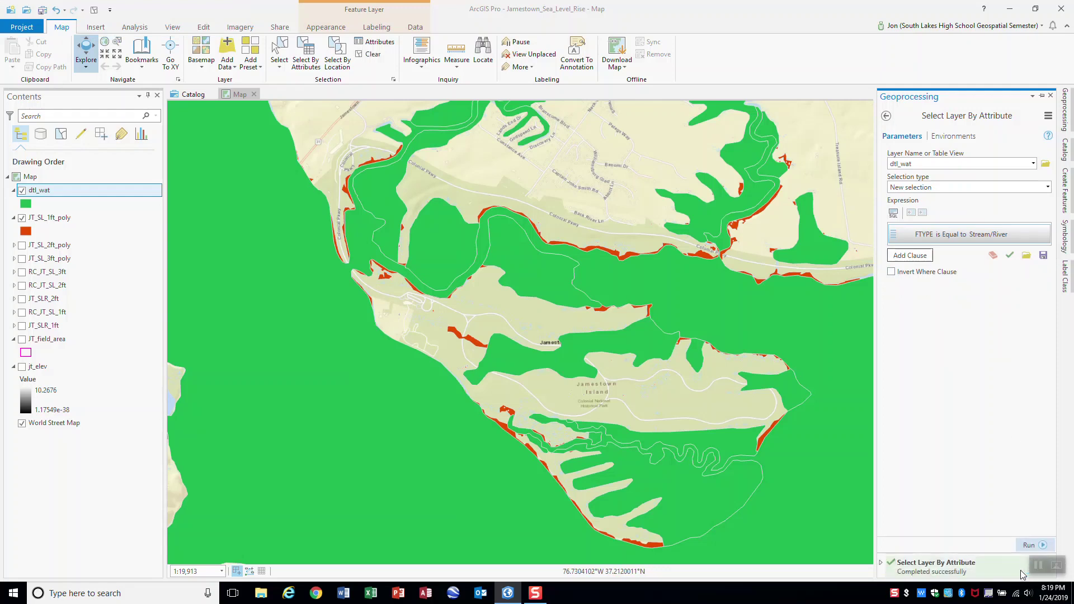
mouse_move(946, 568)
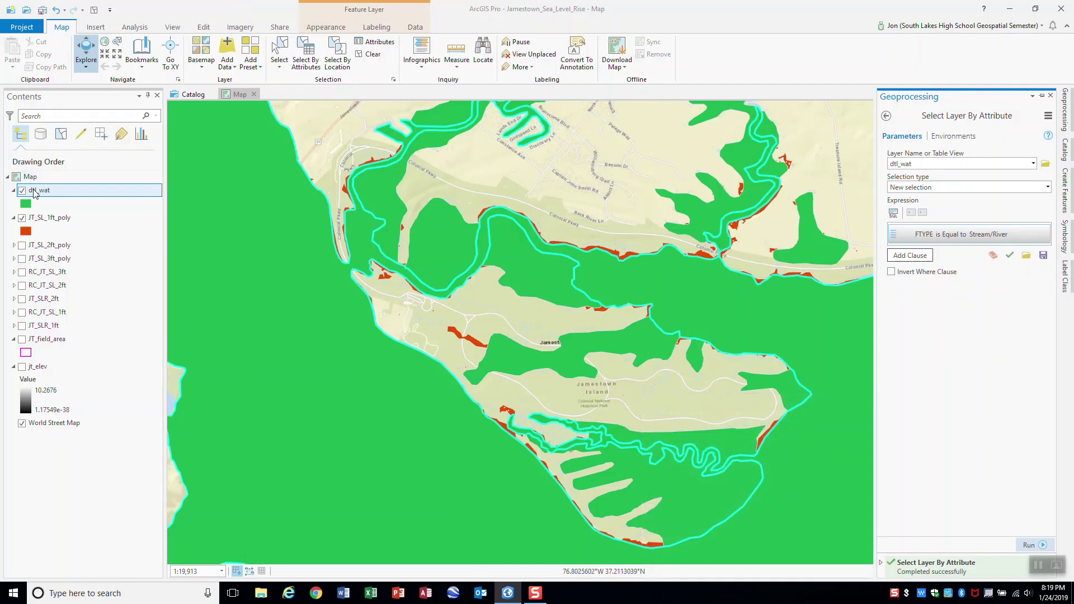
Export the selected dtl_wat features to a new feature class named JT_rivers in the Jamestown_Sea_Level_Rise folder.
right_click(38, 193)
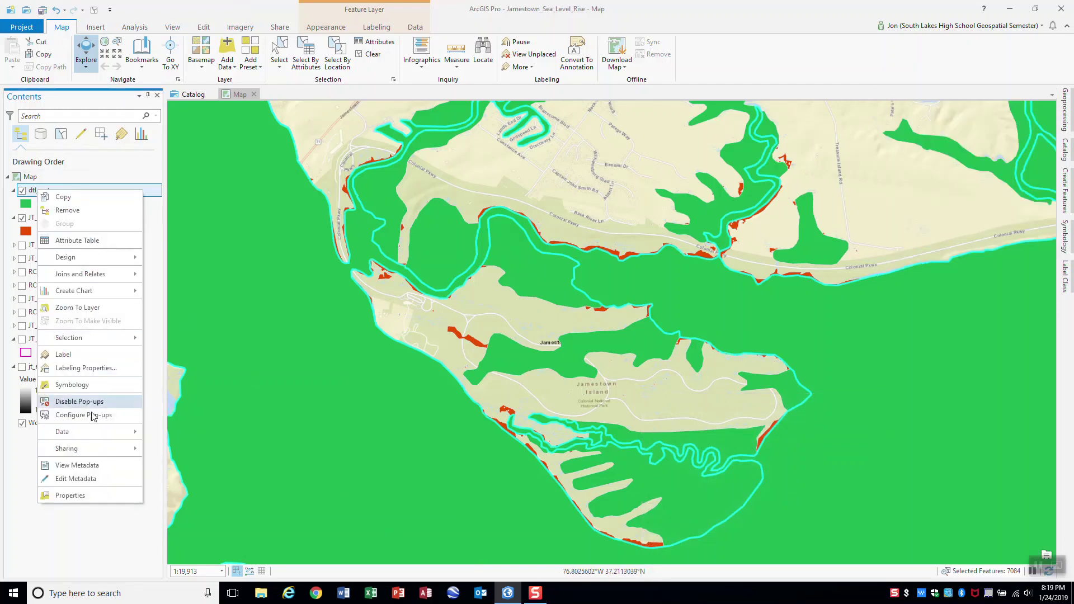
mouse_move(87, 437)
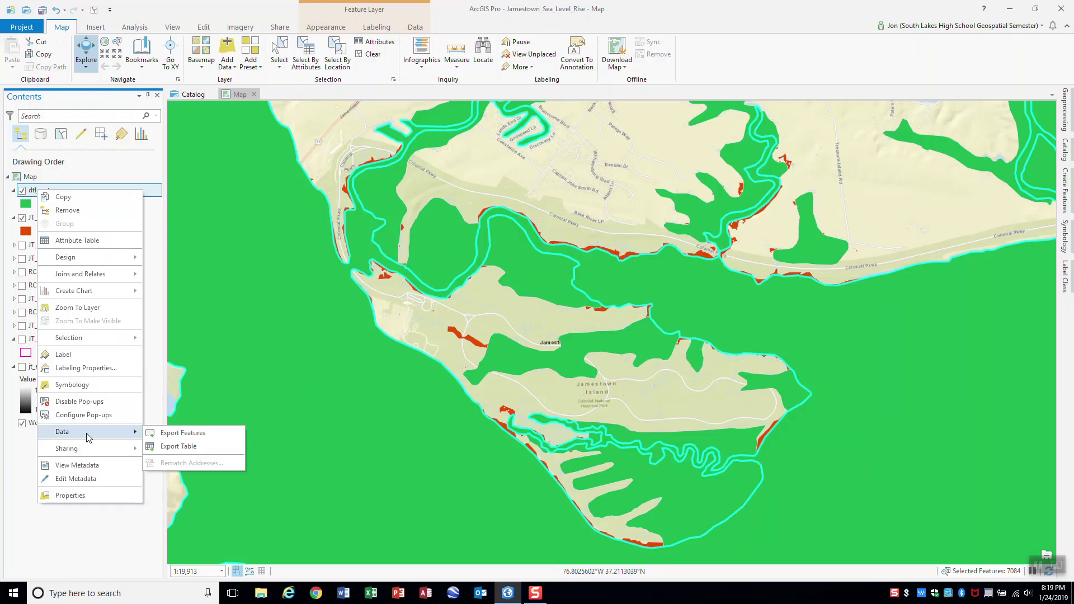
click(180, 434)
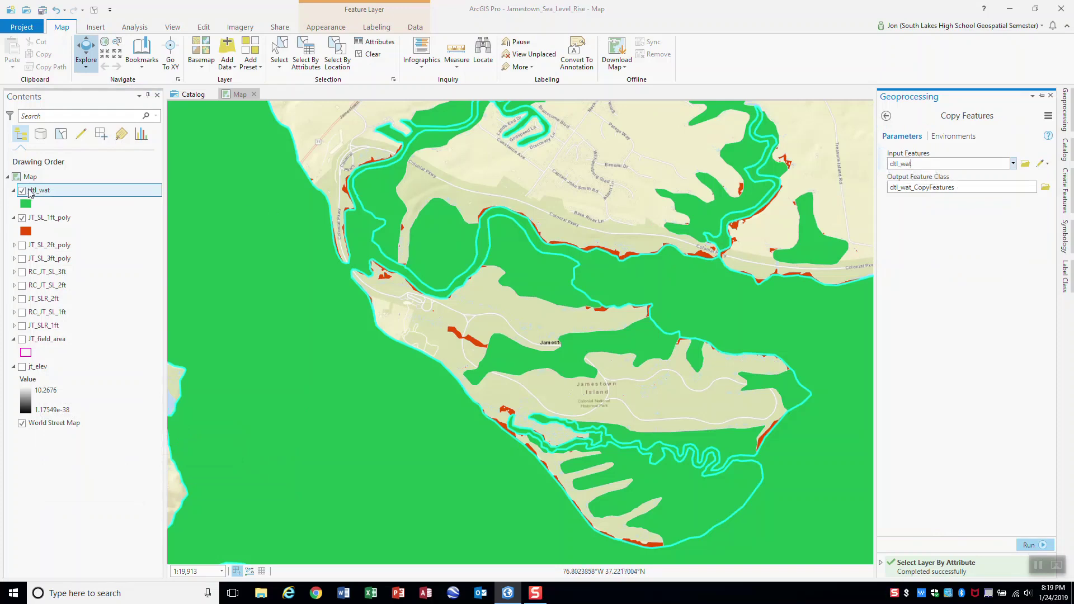
click(1046, 188)
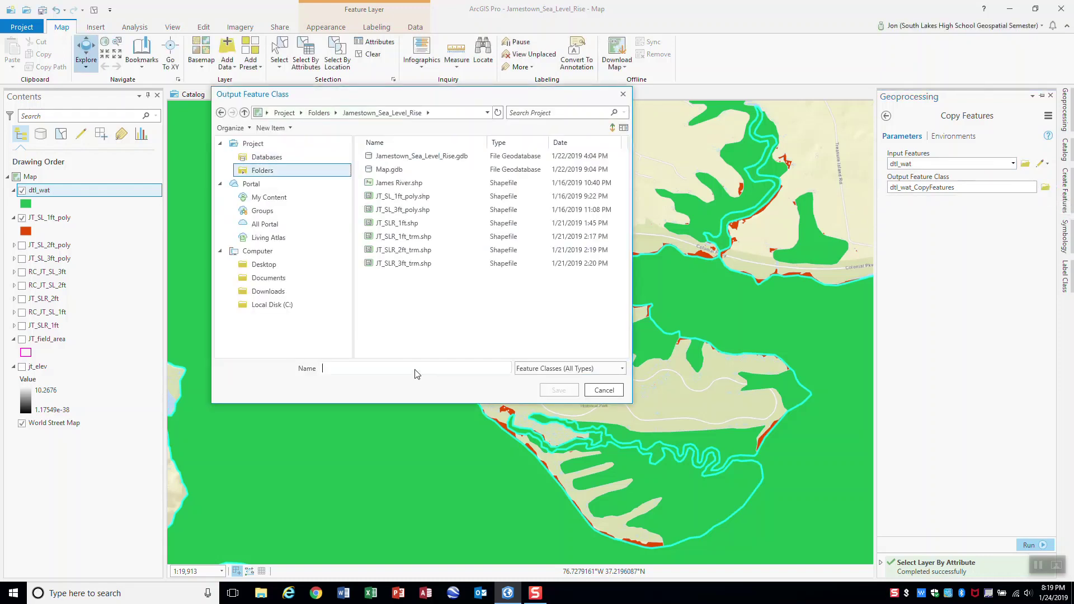
text(JT)
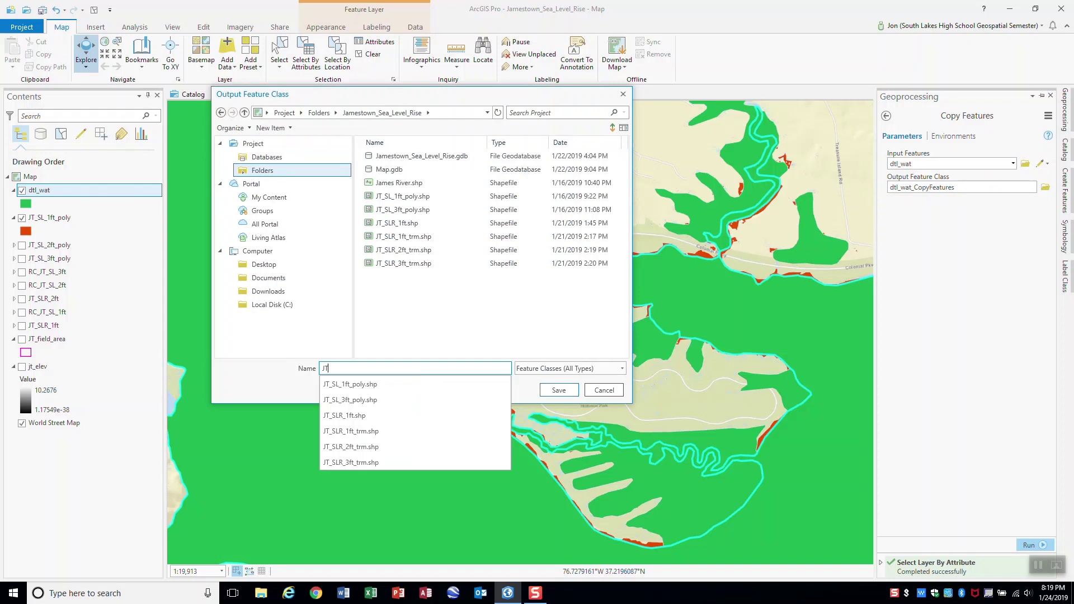
text(_rivers)
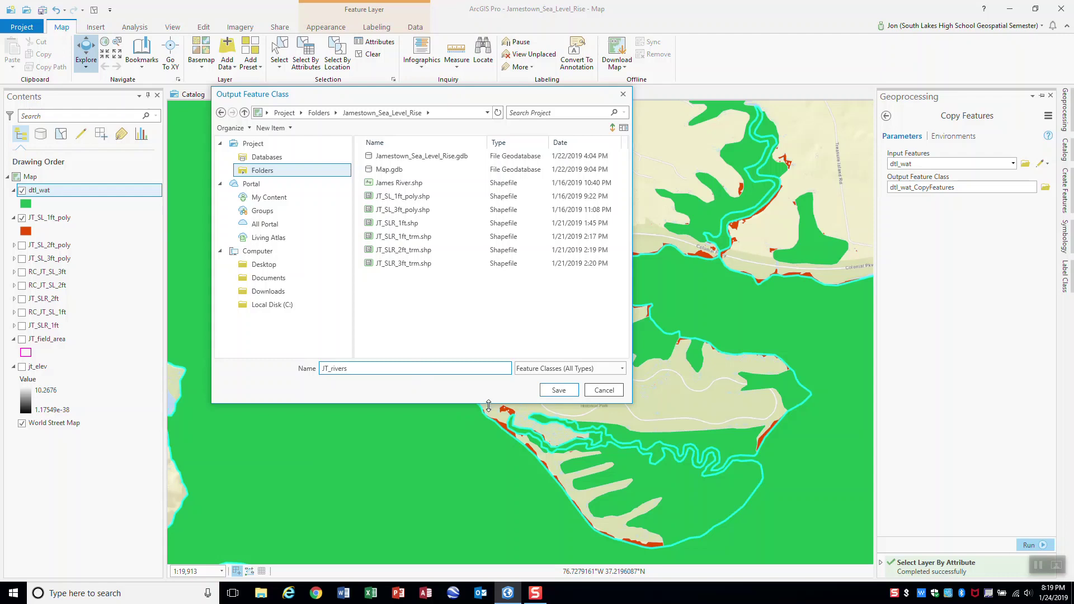
click(559, 392)
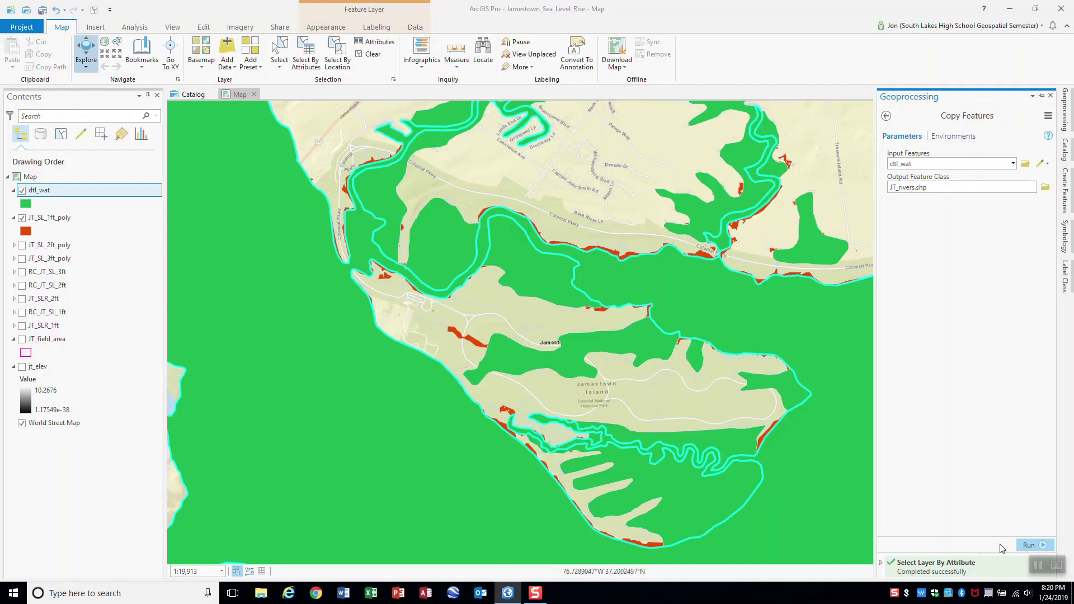
click(1026, 544)
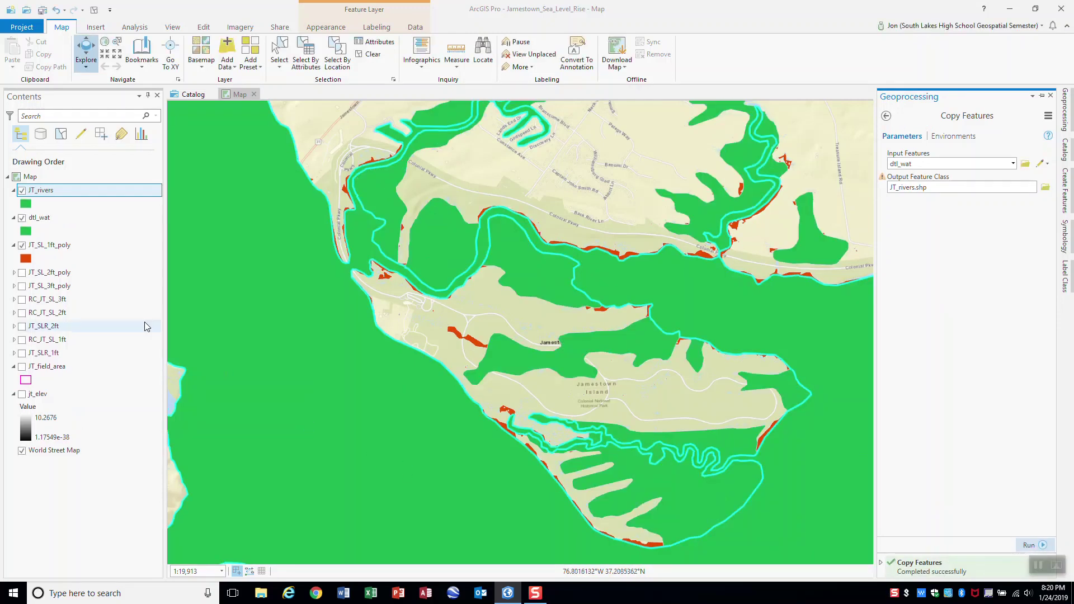
Compare the map with and without the dtl_wat layer, and remove dtl_wat from the map.
click(21, 219)
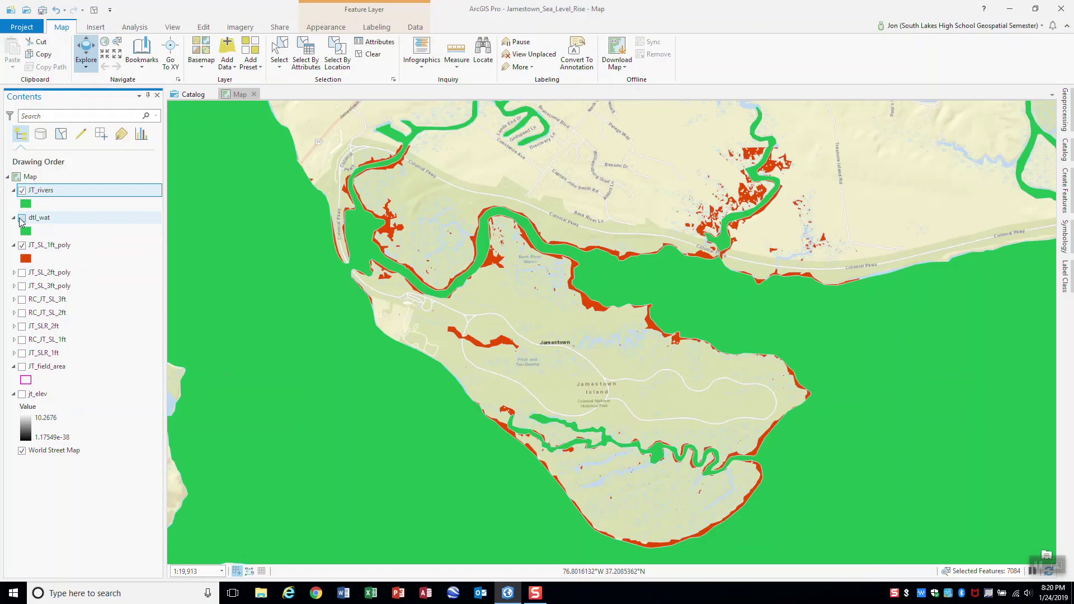
click(22, 219)
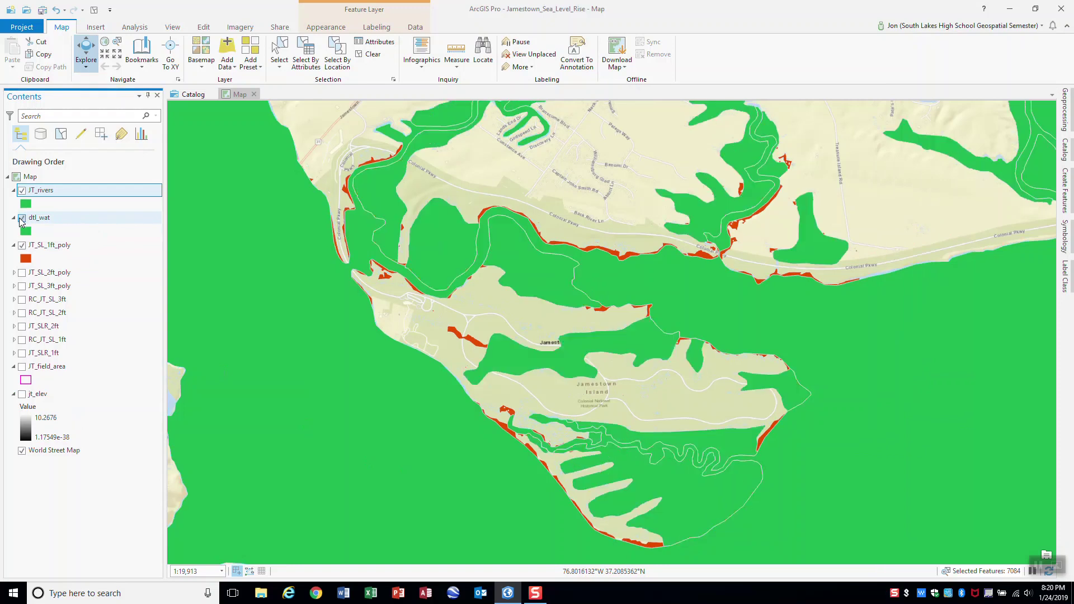
click(22, 219)
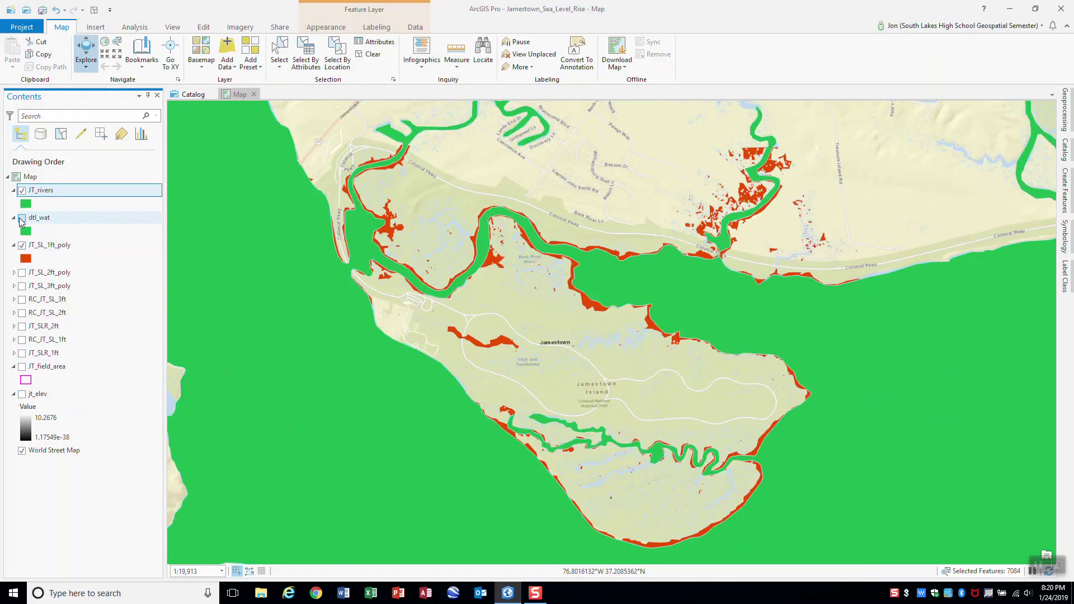
right_click(40, 222)
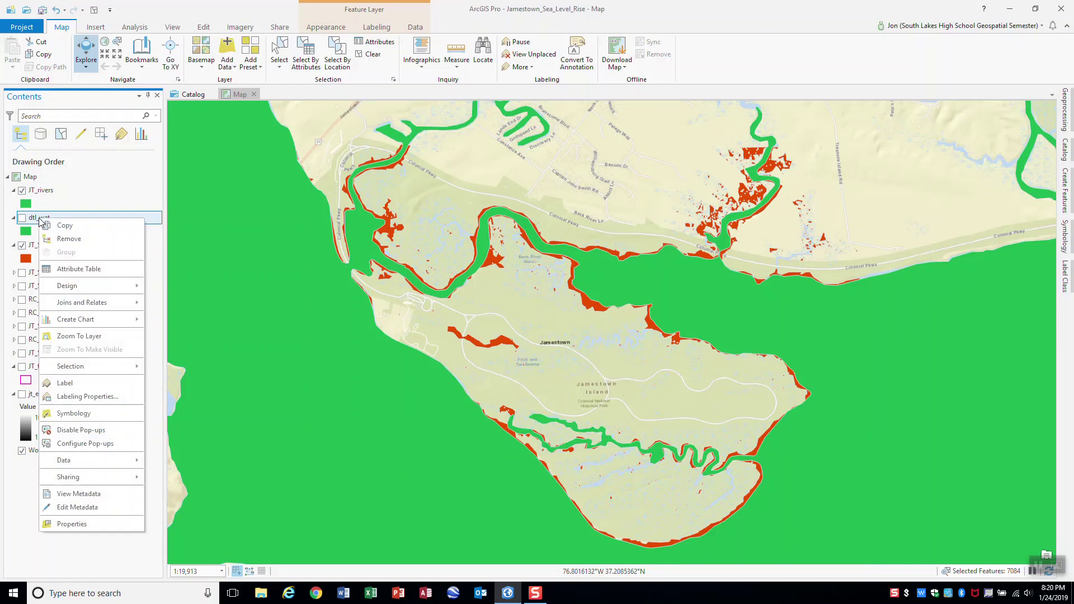
click(68, 240)
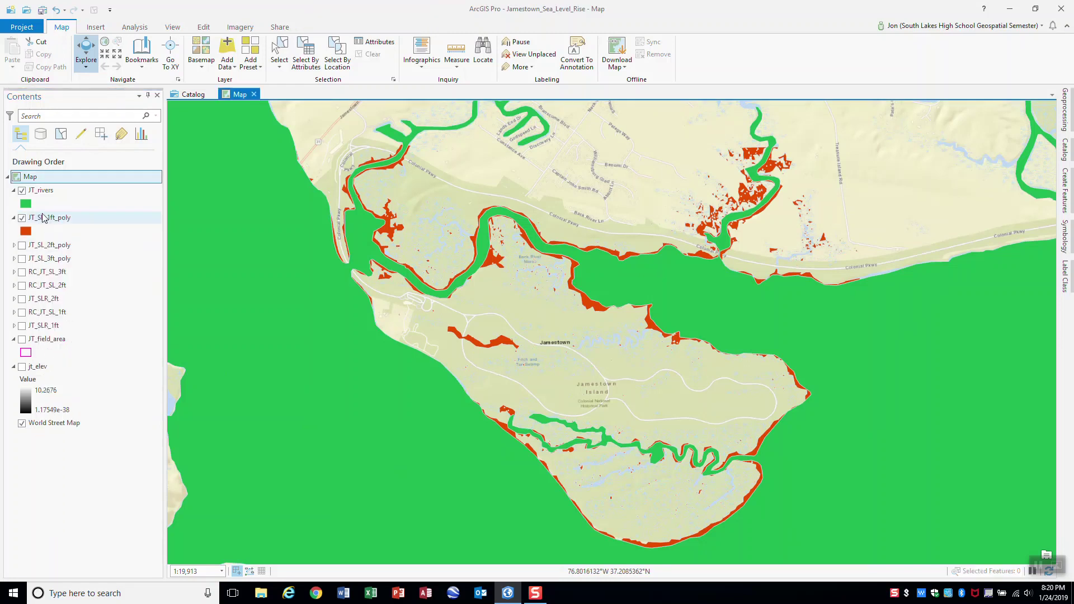
click(26, 205)
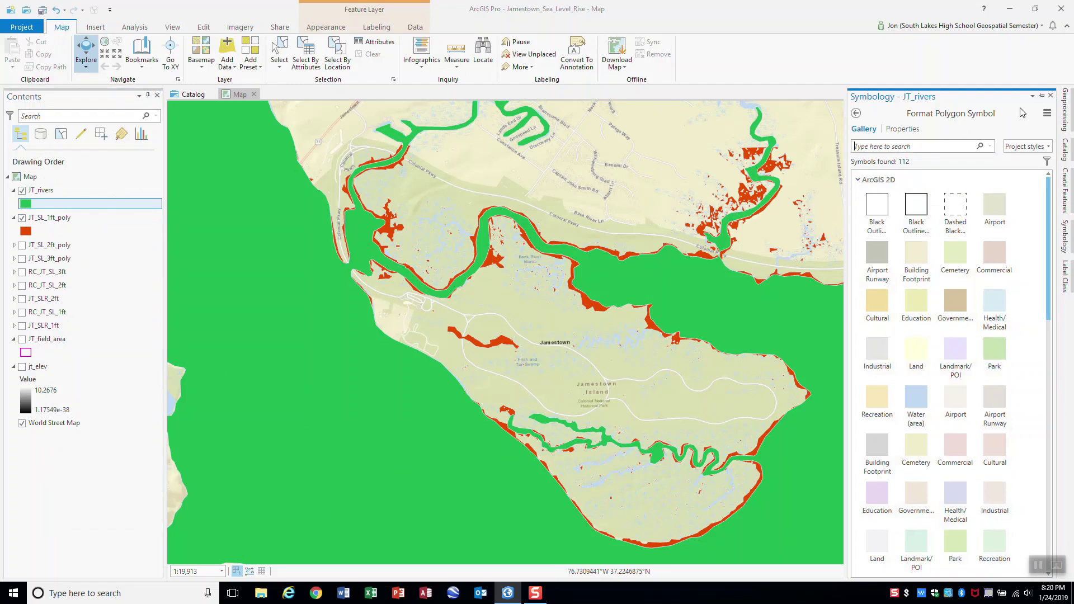
click(1042, 96)
click(831, 118)
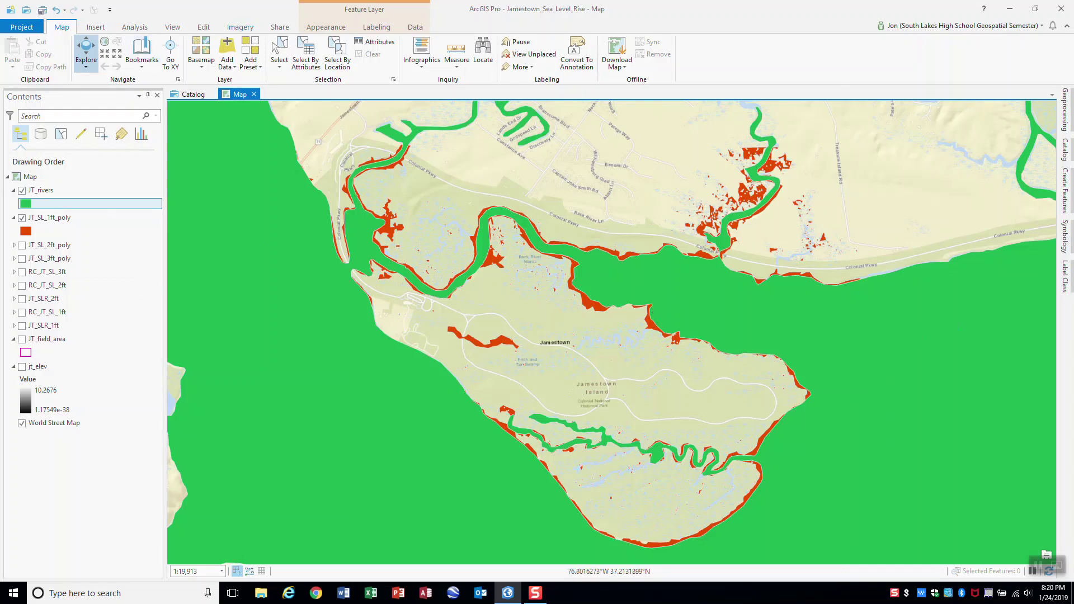
Compare the JT_SL_1ft_poly polygons with and without the JT_rivers layer covering them, leaving JT_rivers displayed.
click(21, 192)
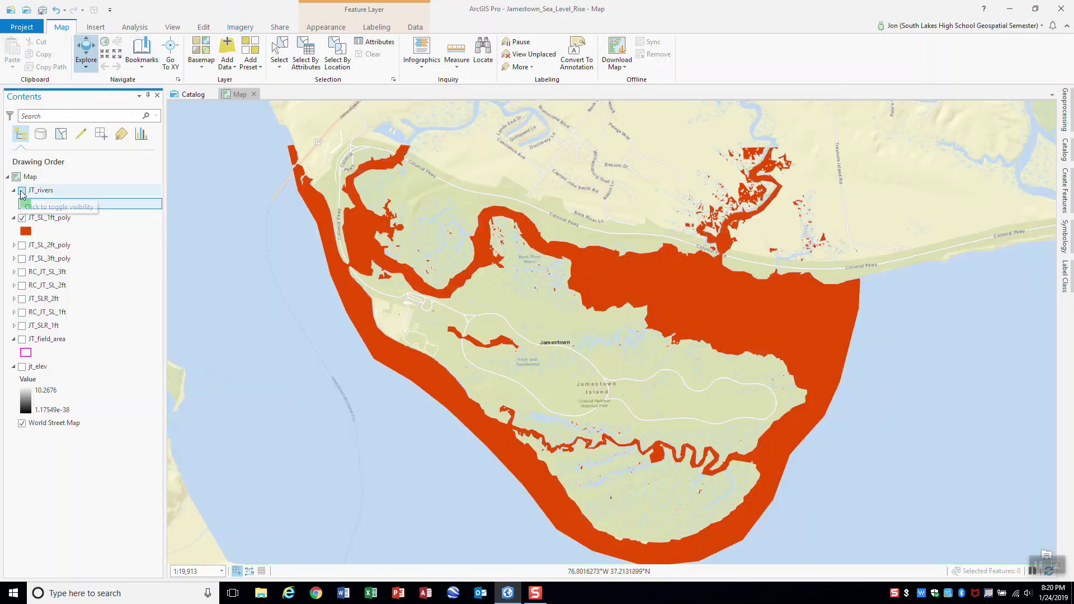
click(22, 191)
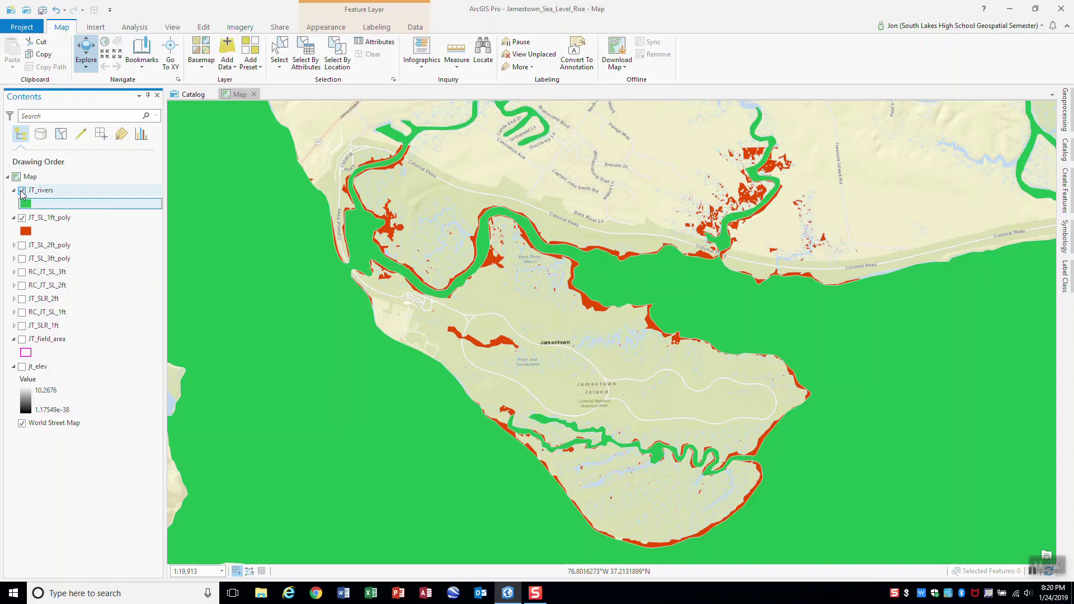
click(22, 192)
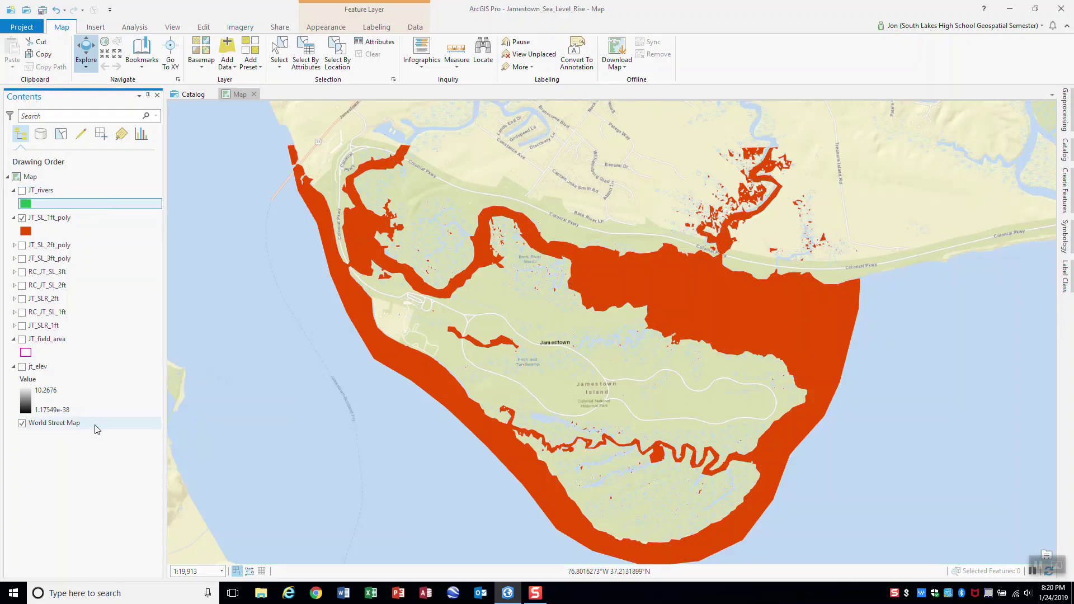
click(21, 191)
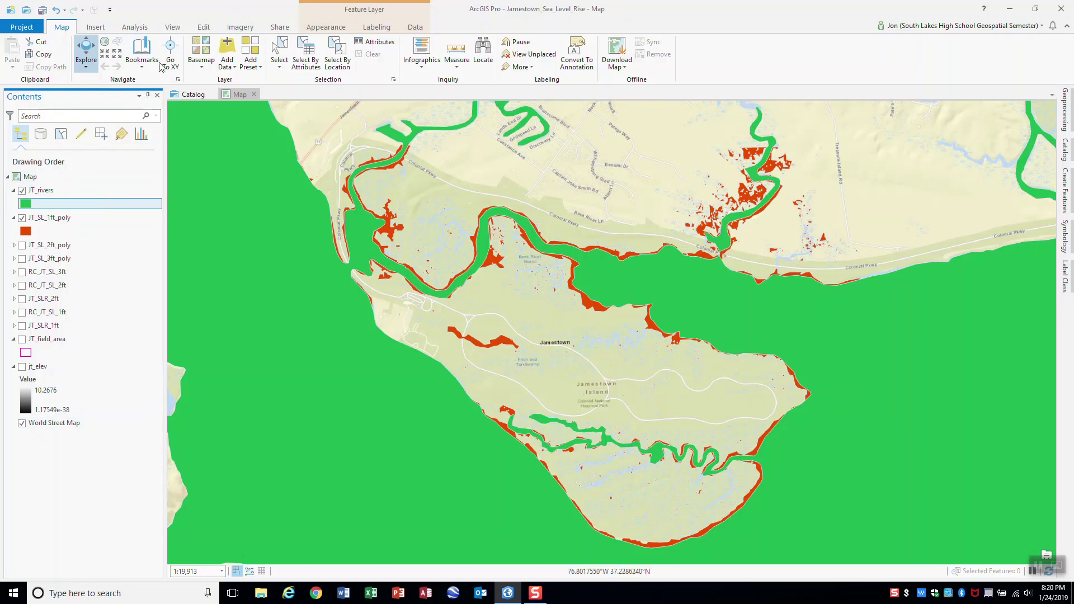
Set up the Erase analysis tool with JT_SL_1ft_poly as the input features and JT_rivers as the erase features.
click(135, 29)
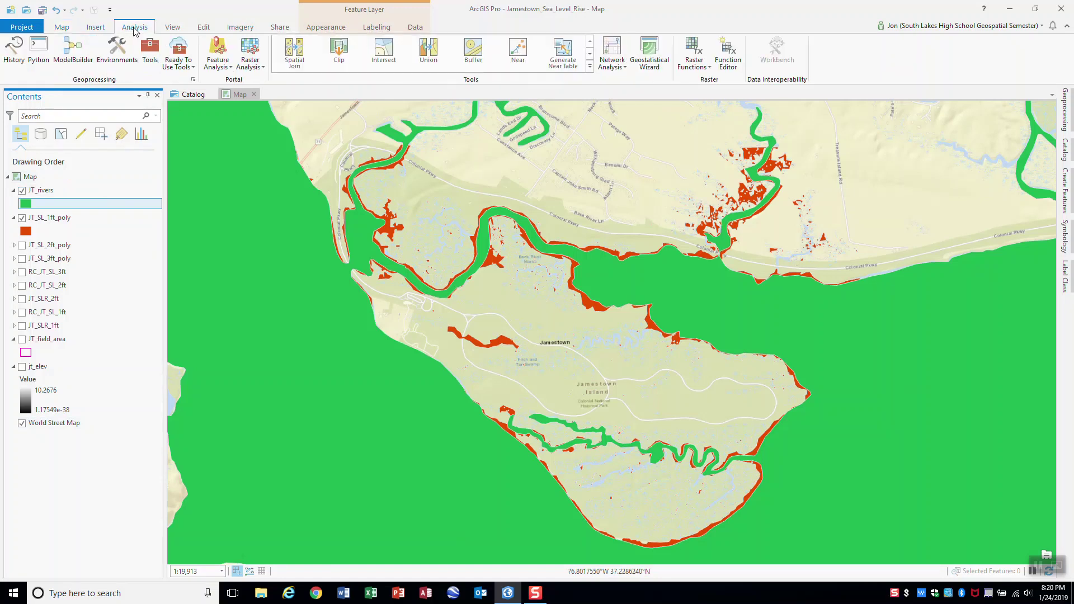
click(152, 53)
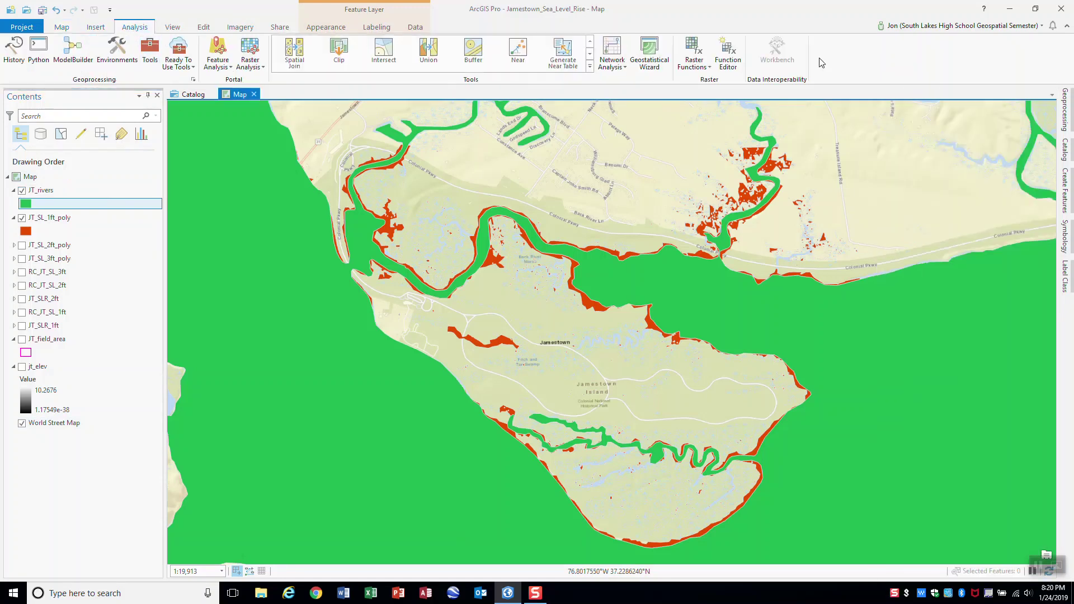
click(150, 53)
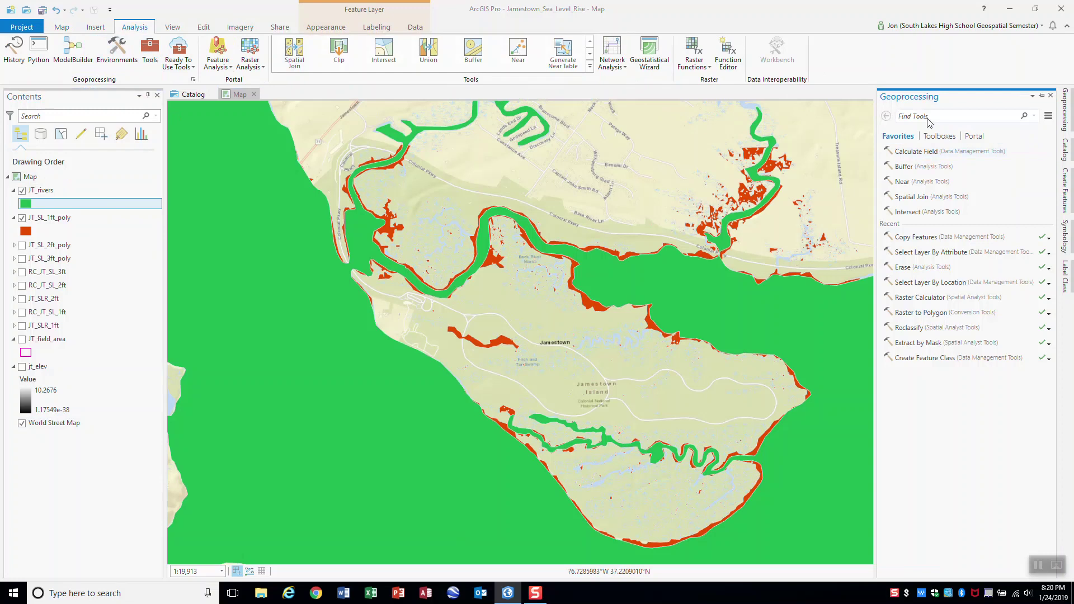
text(Erase)
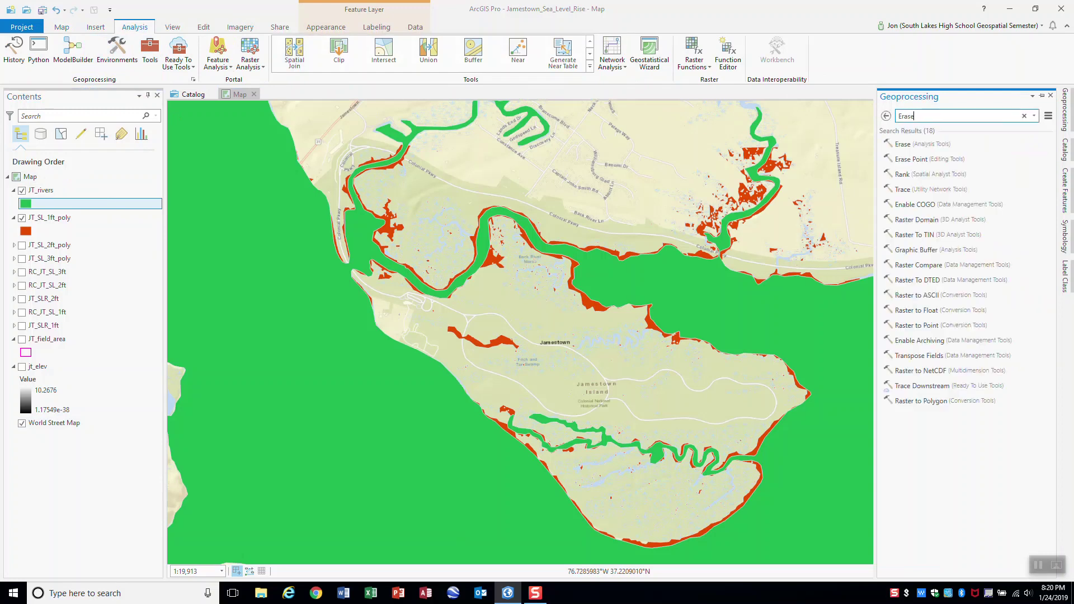
click(903, 145)
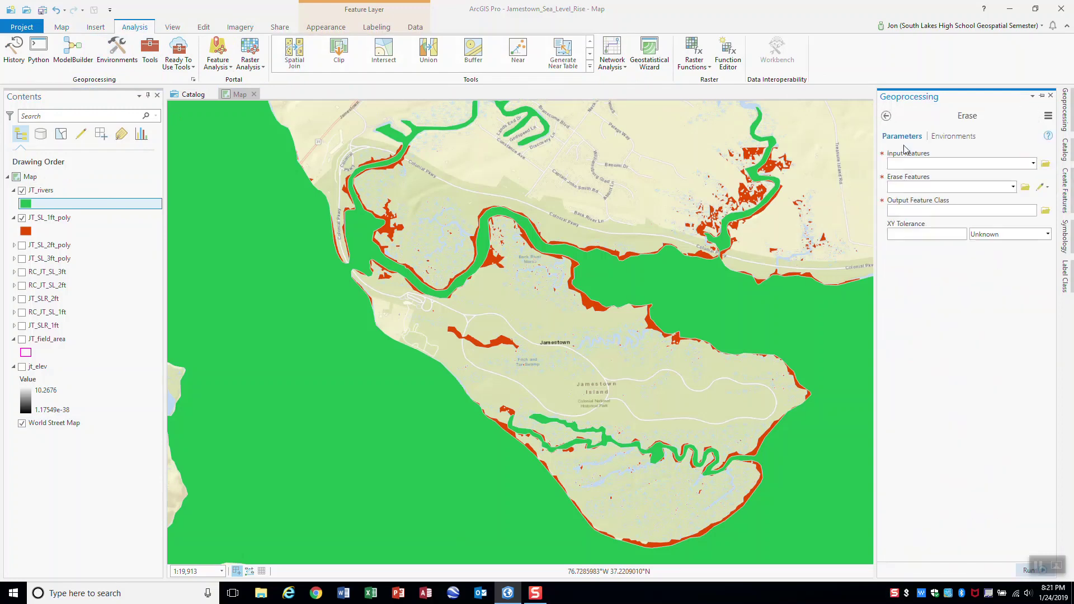
click(1033, 164)
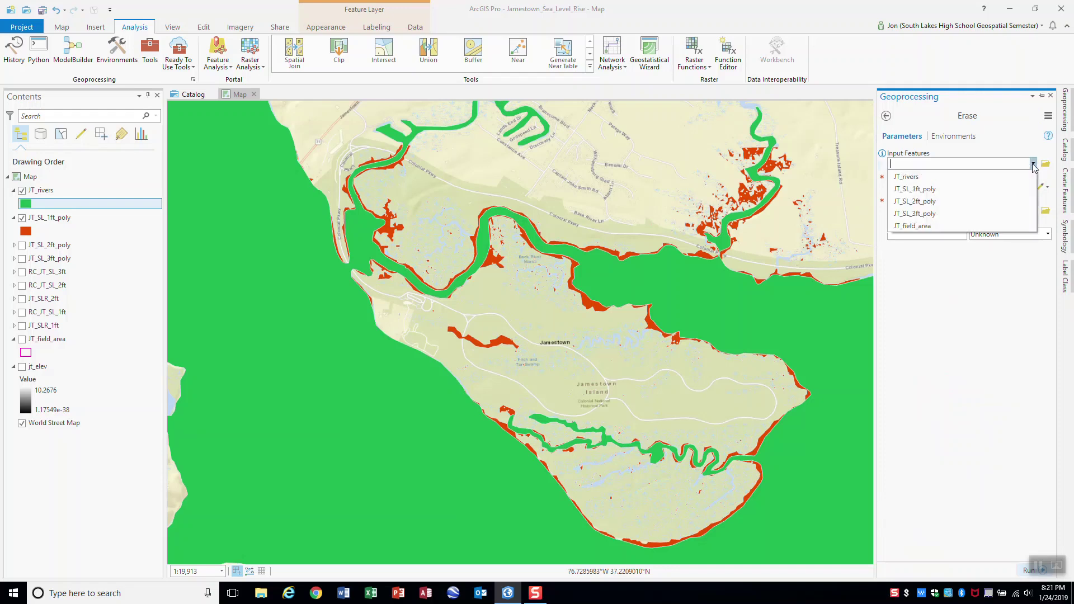
click(916, 189)
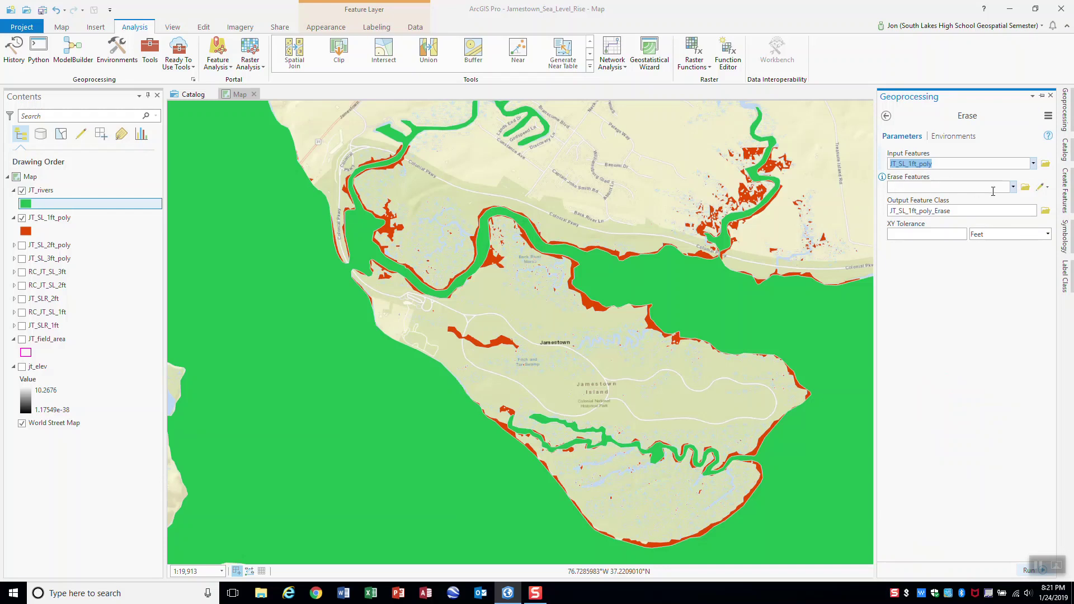
click(1014, 186)
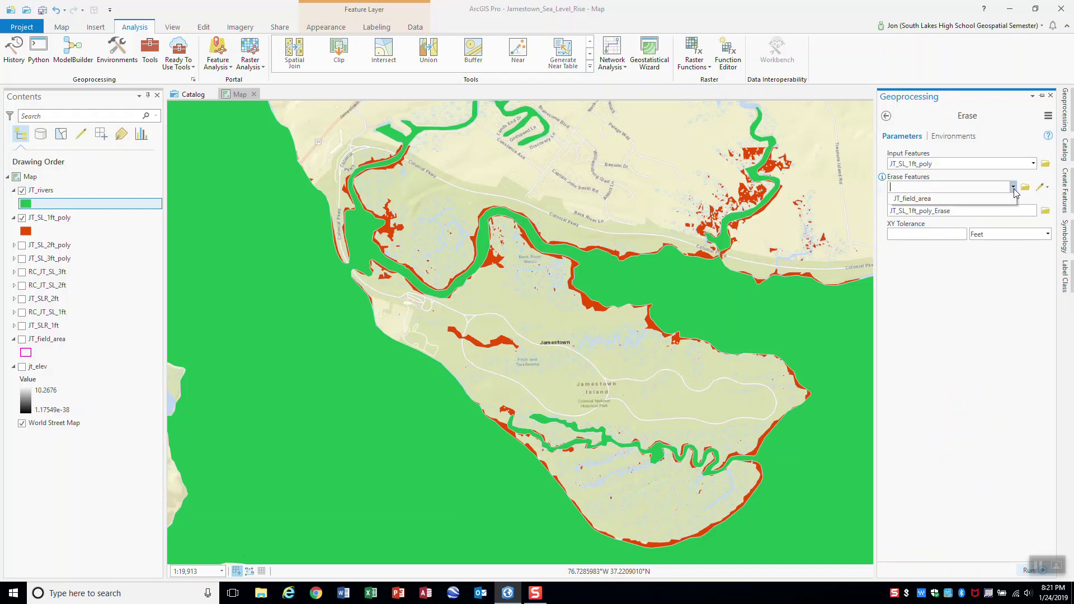
click(920, 201)
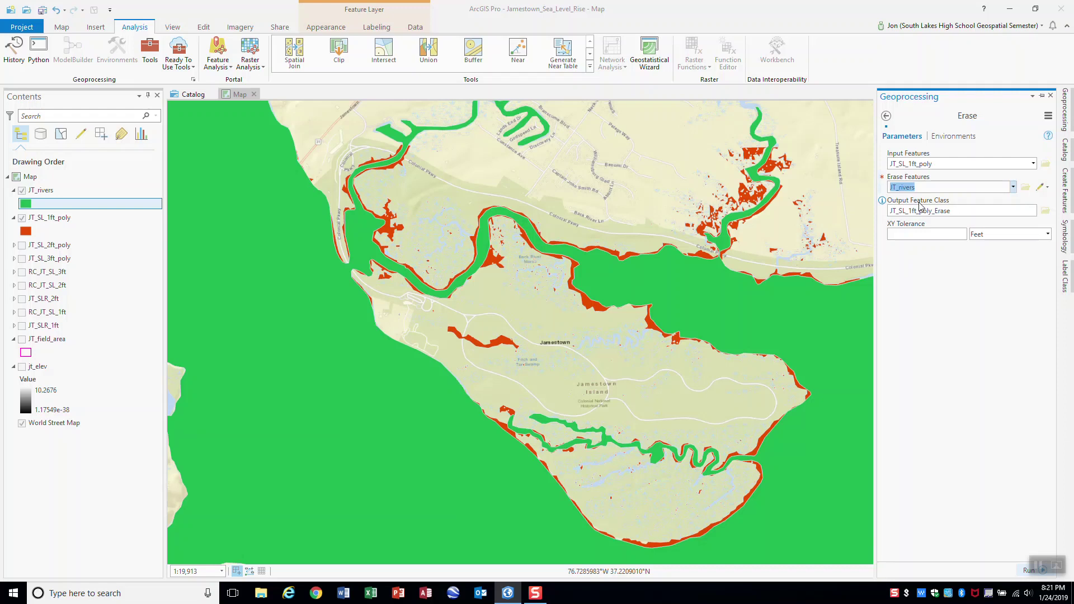
Name the Erase output JT_SLR_1ft_trm in the Jamestown_Sea_Level_Rise folder and run the tool.
click(1045, 212)
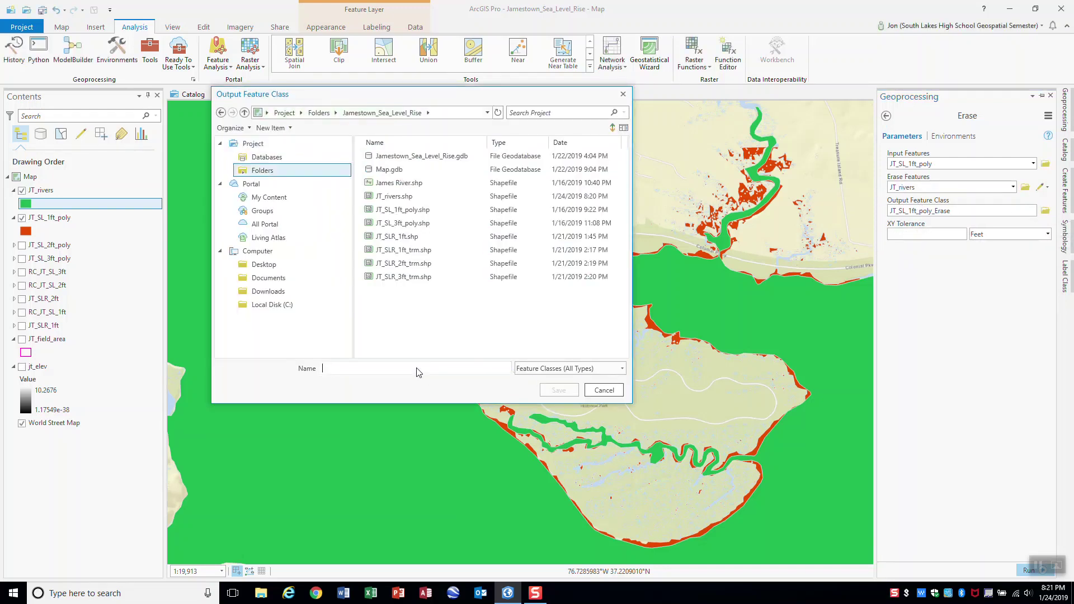
text(J)
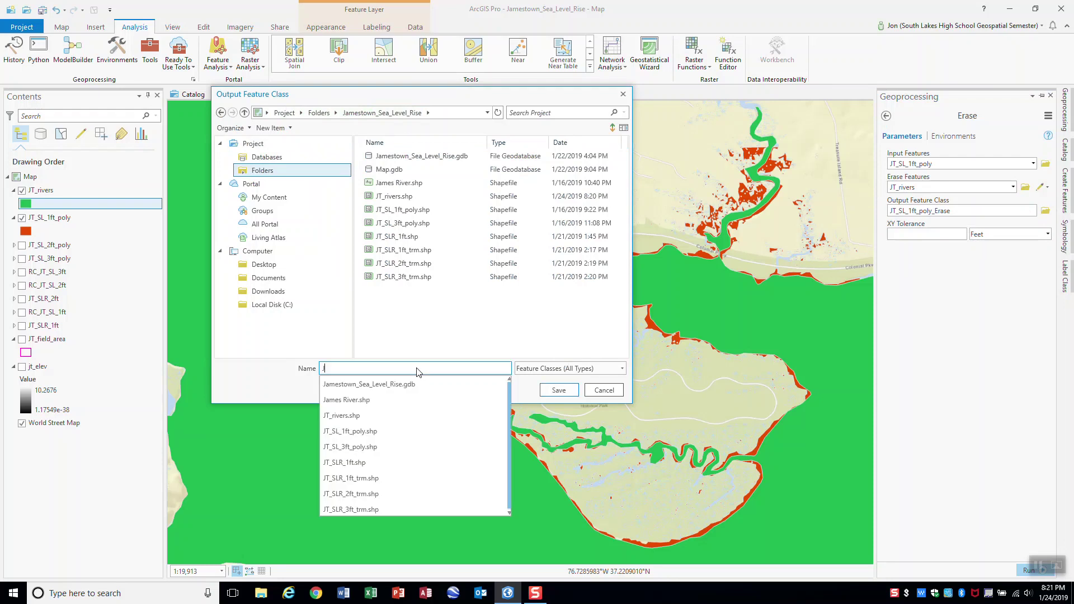
text(T_)
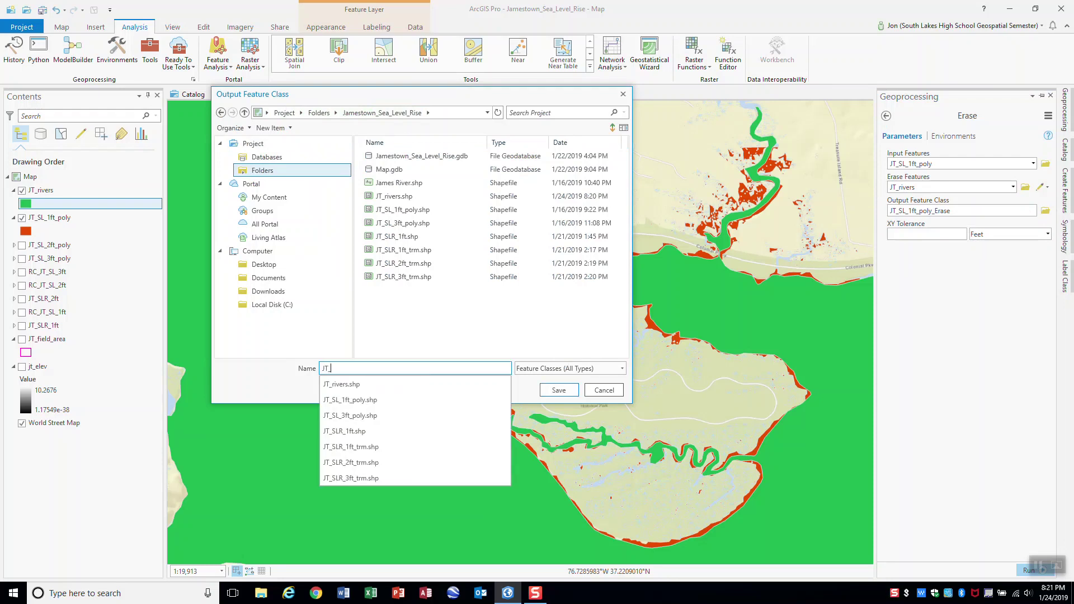
text(S)
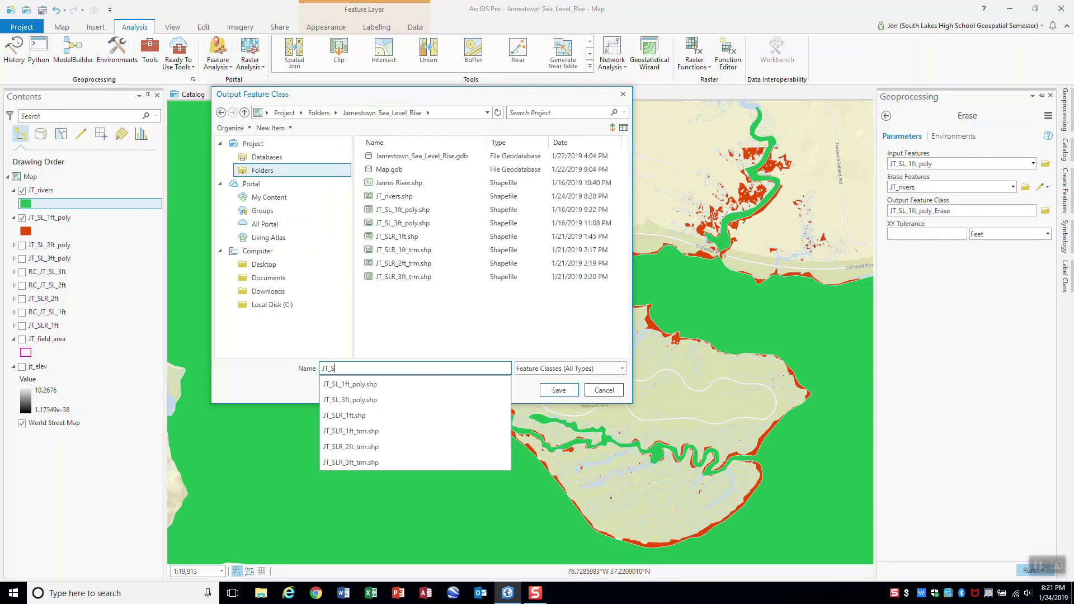
text(LR)
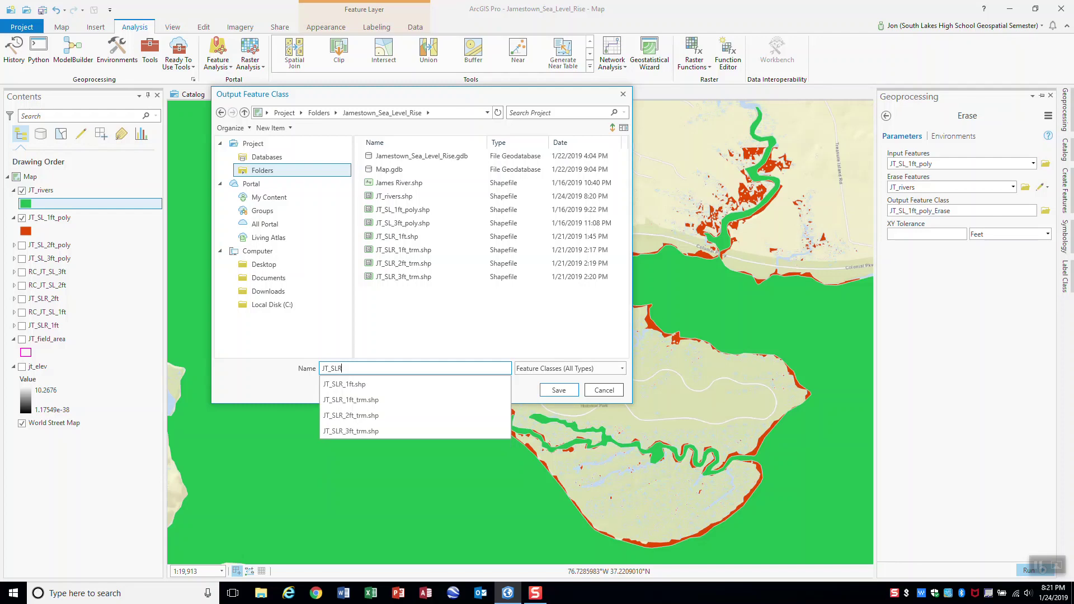
text(_1ft)
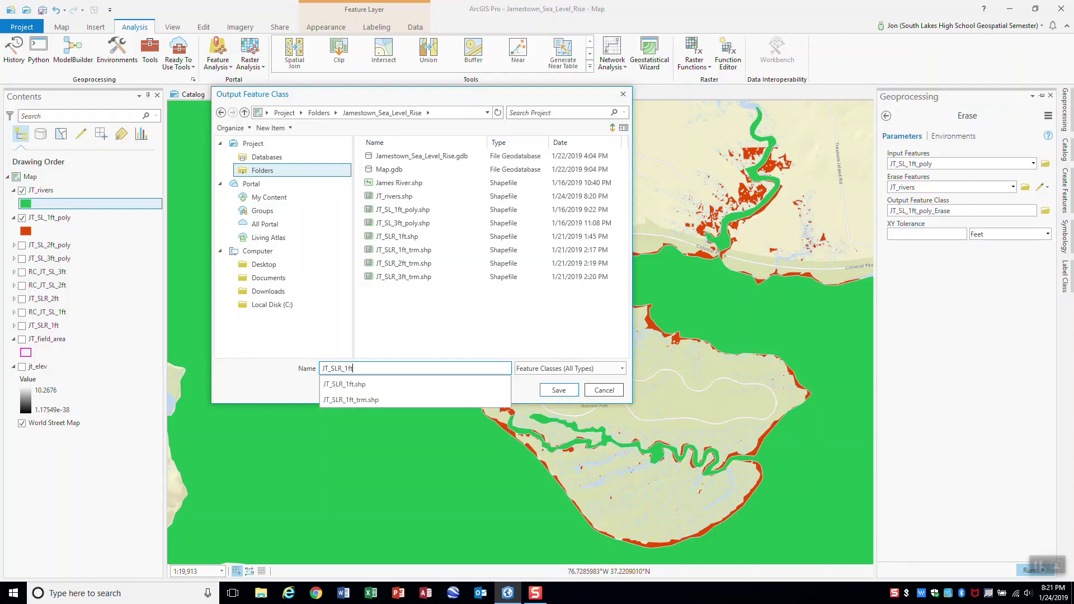
text(_trm)
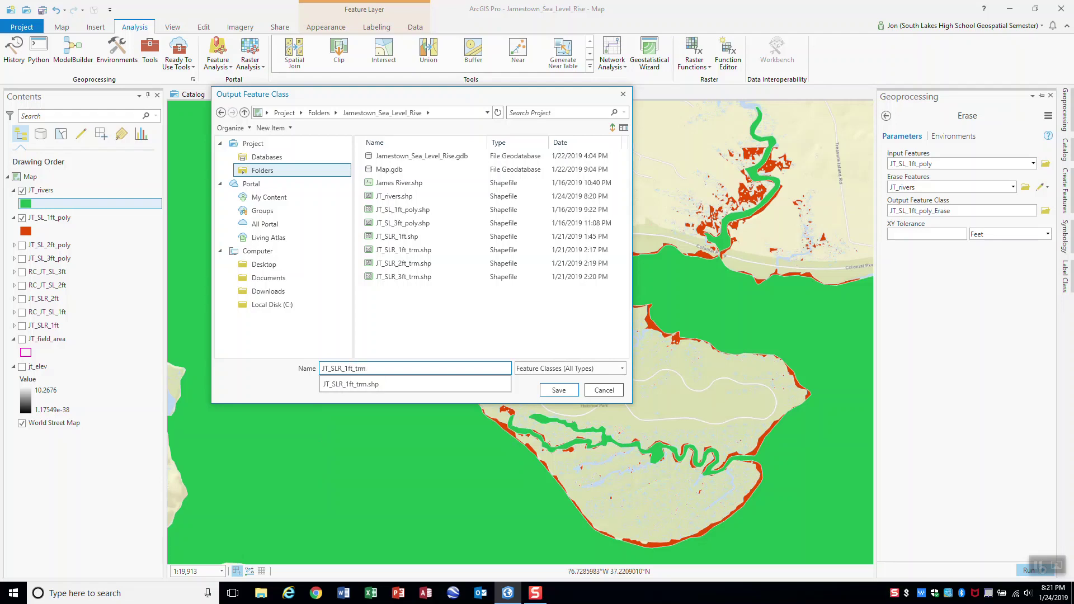
click(564, 395)
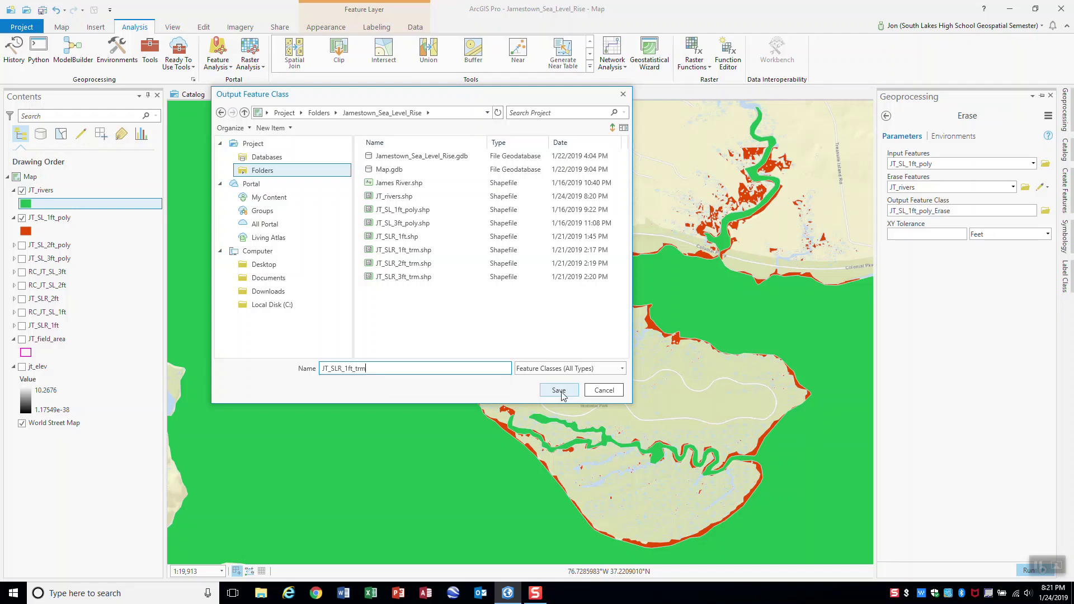
click(559, 391)
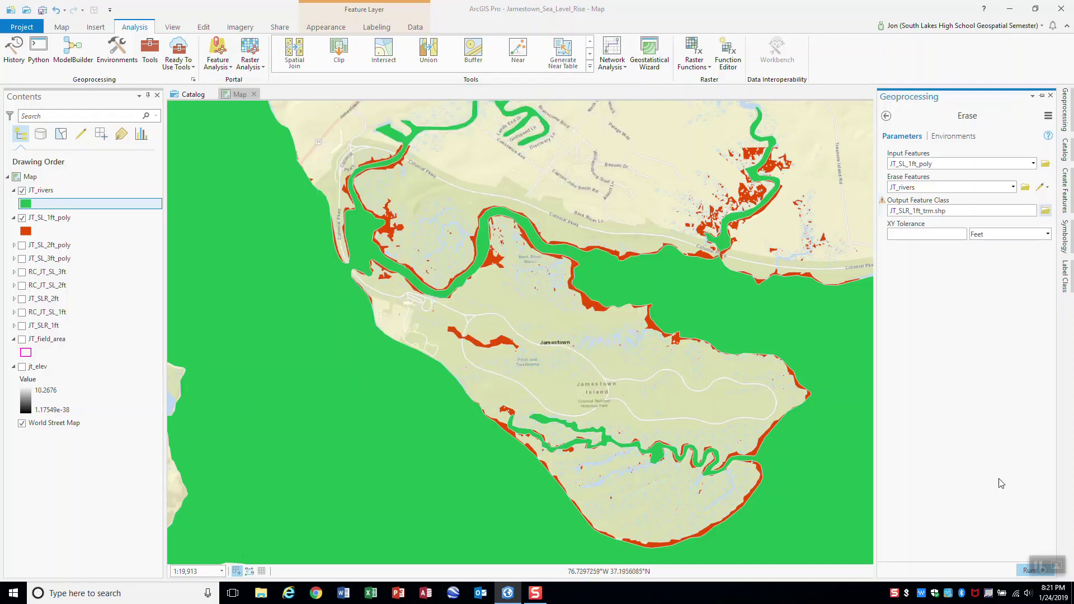
click(1024, 571)
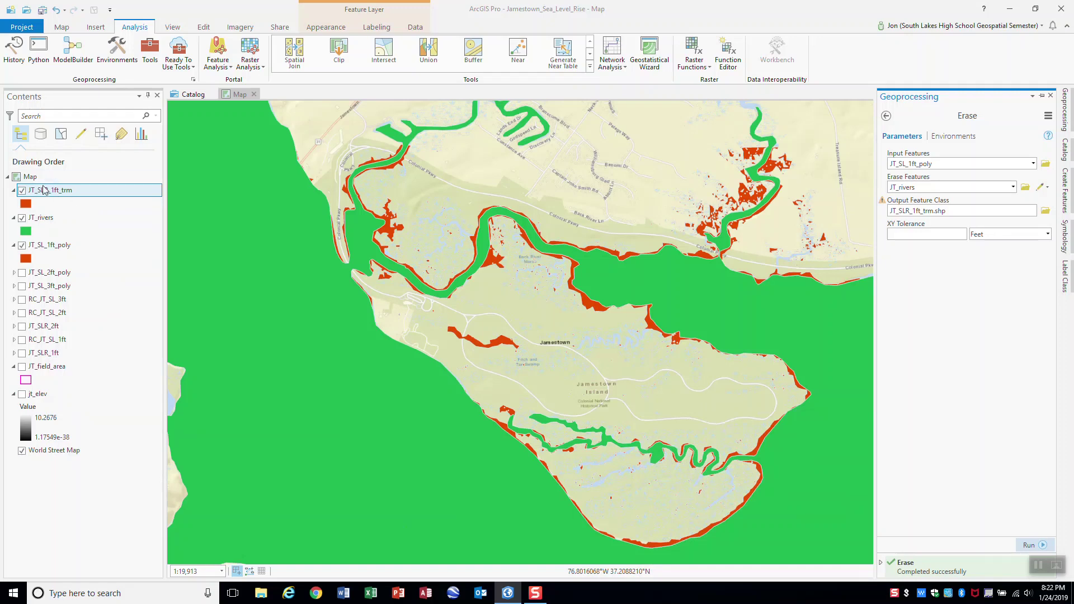
Hide the JT_rivers and JT_SL_1ft_poly layers on the map.
click(23, 219)
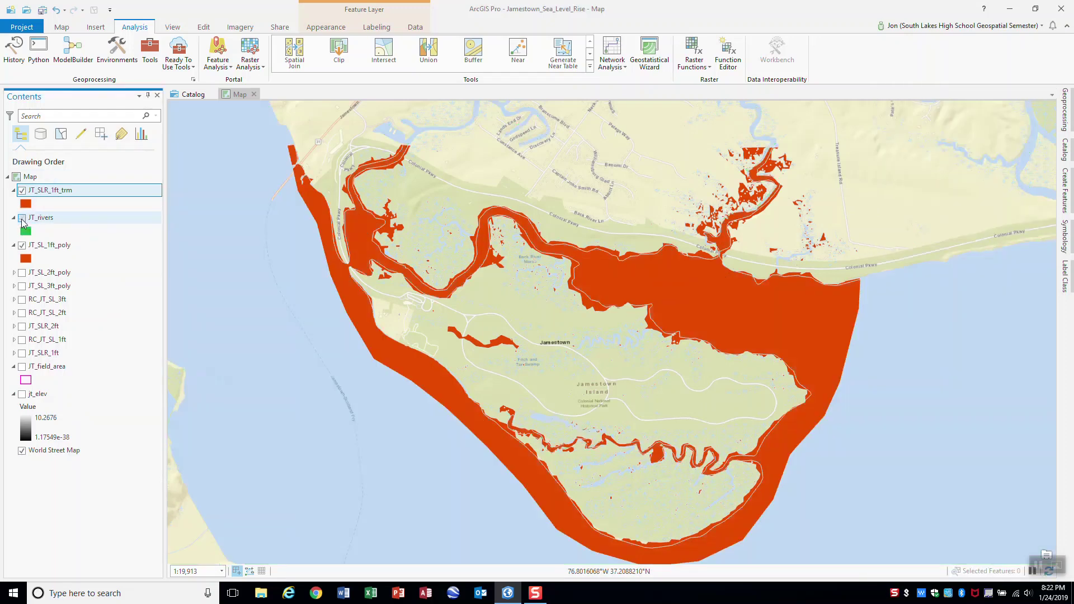
click(23, 245)
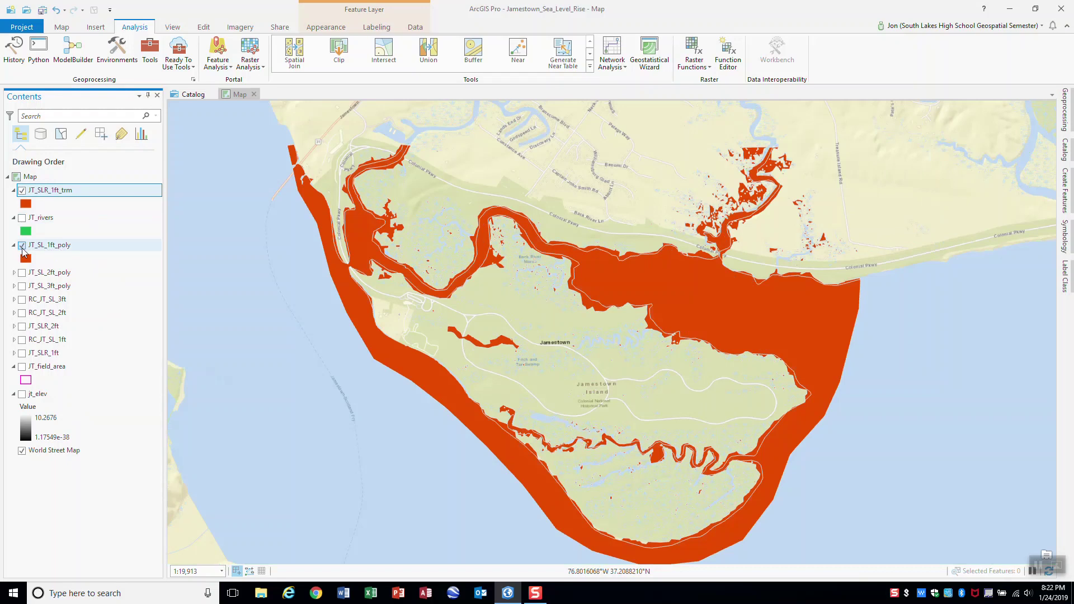